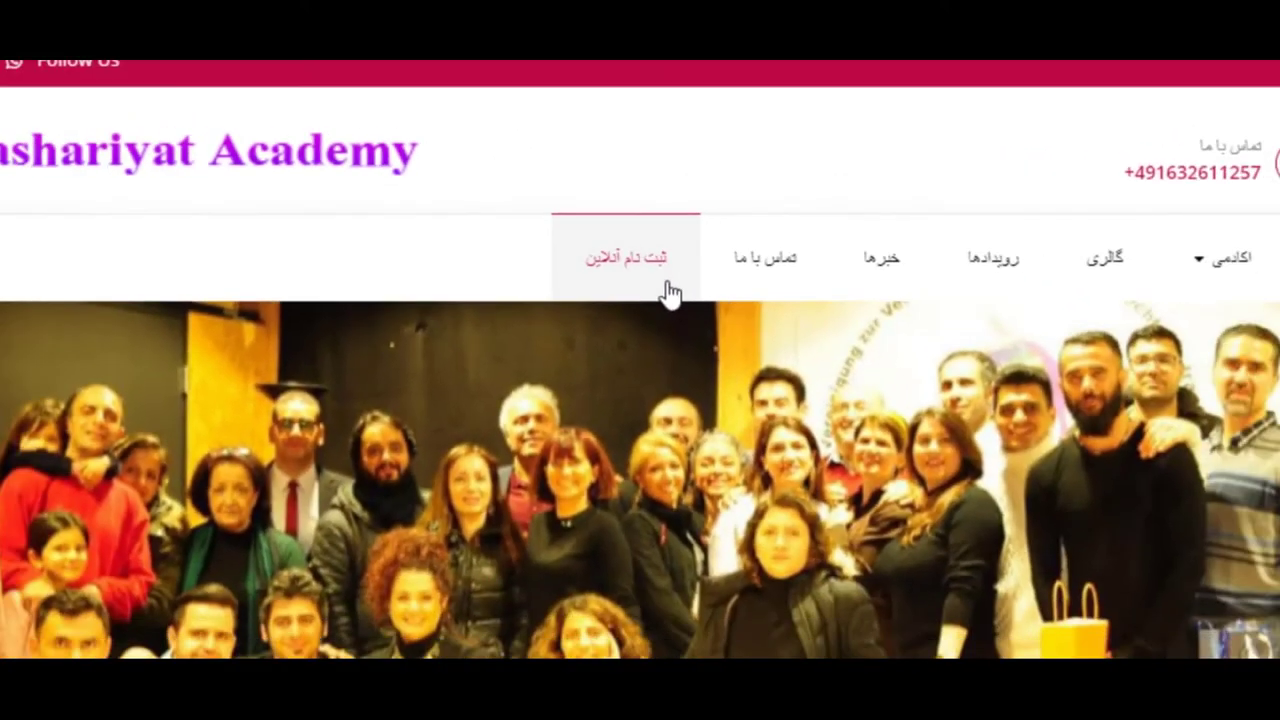
Open the academy's online registration form and view the options of its class (کلاس) list
left_click(808, 325)
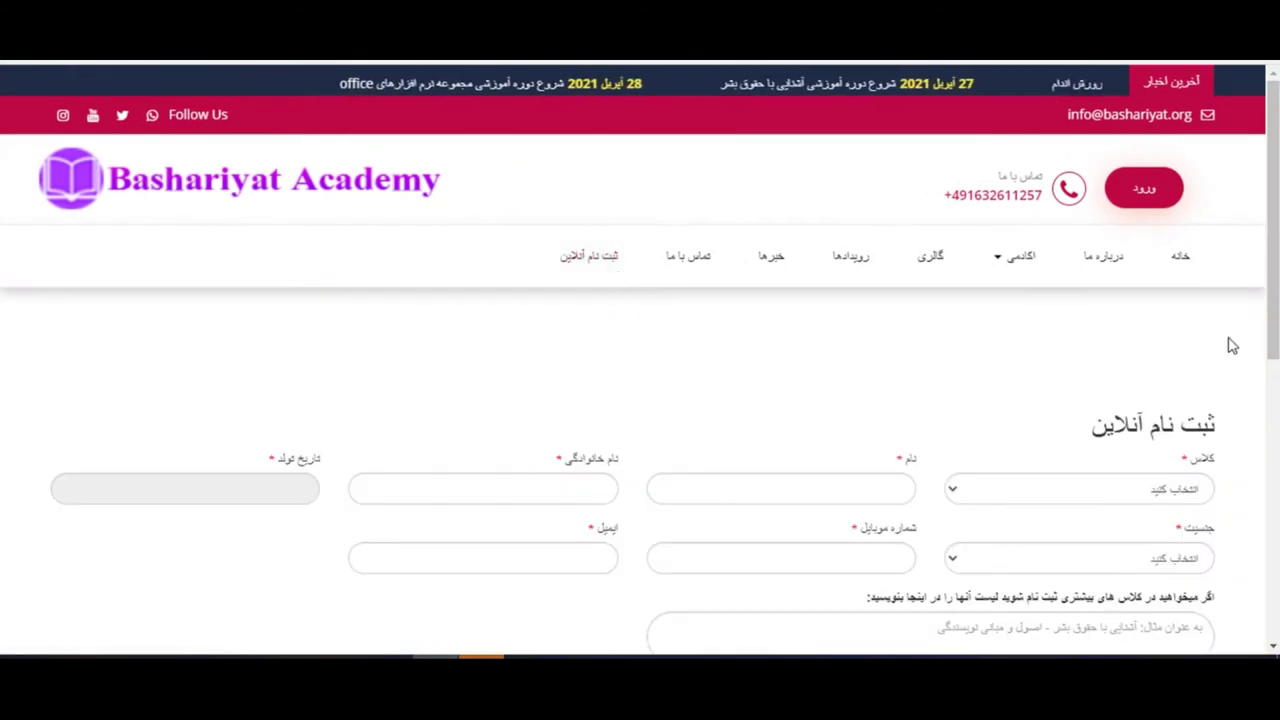
scroll(1232, 345, "down", 3)
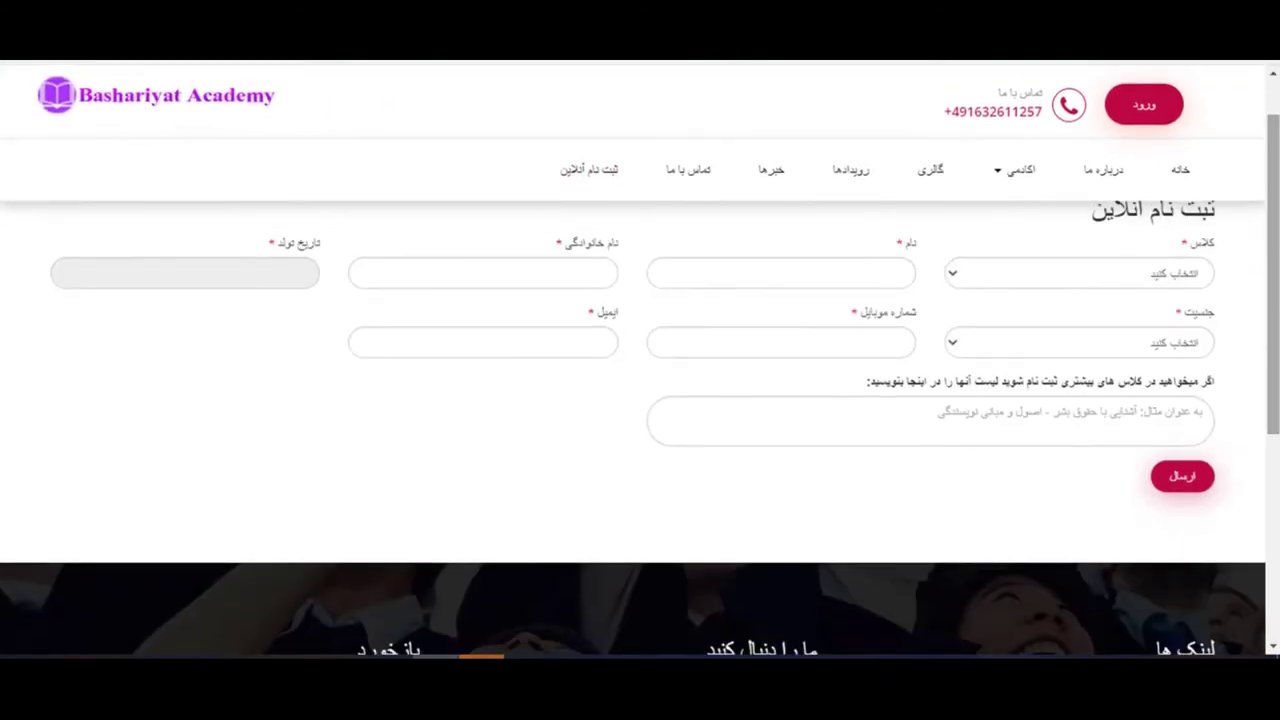
scroll(1277, 305, "up", 1)
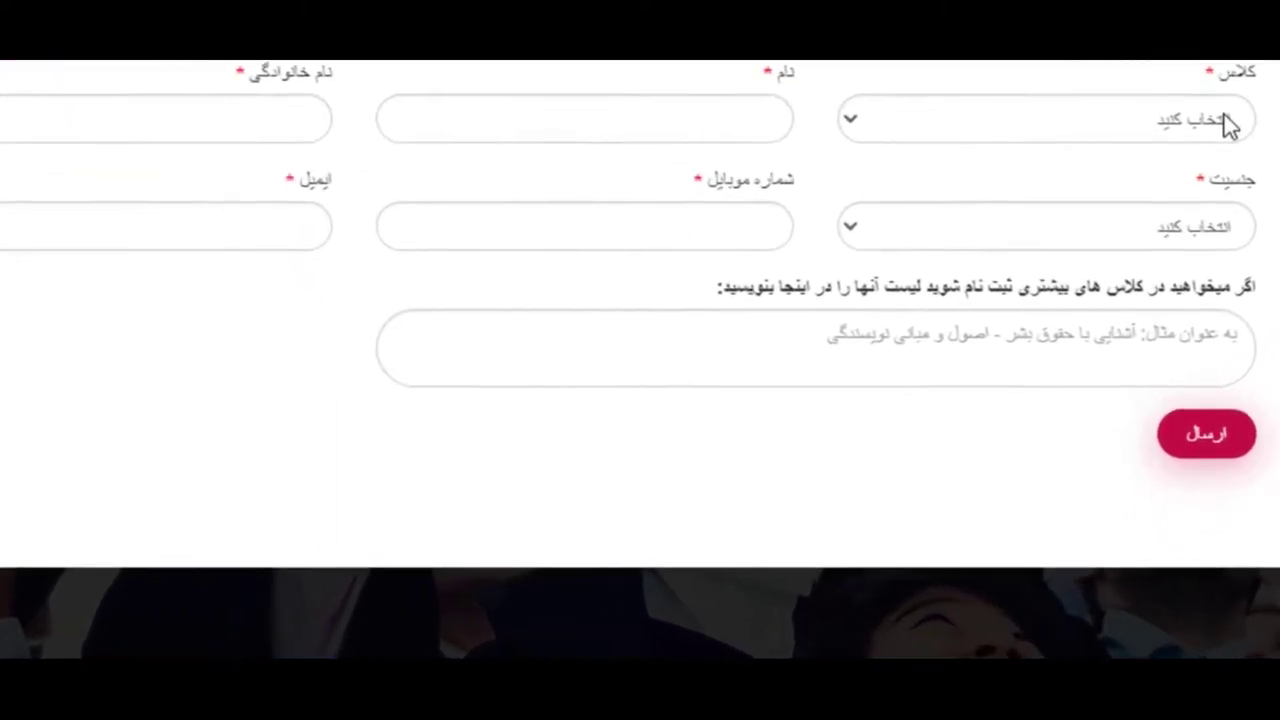
left_click(1223, 114)
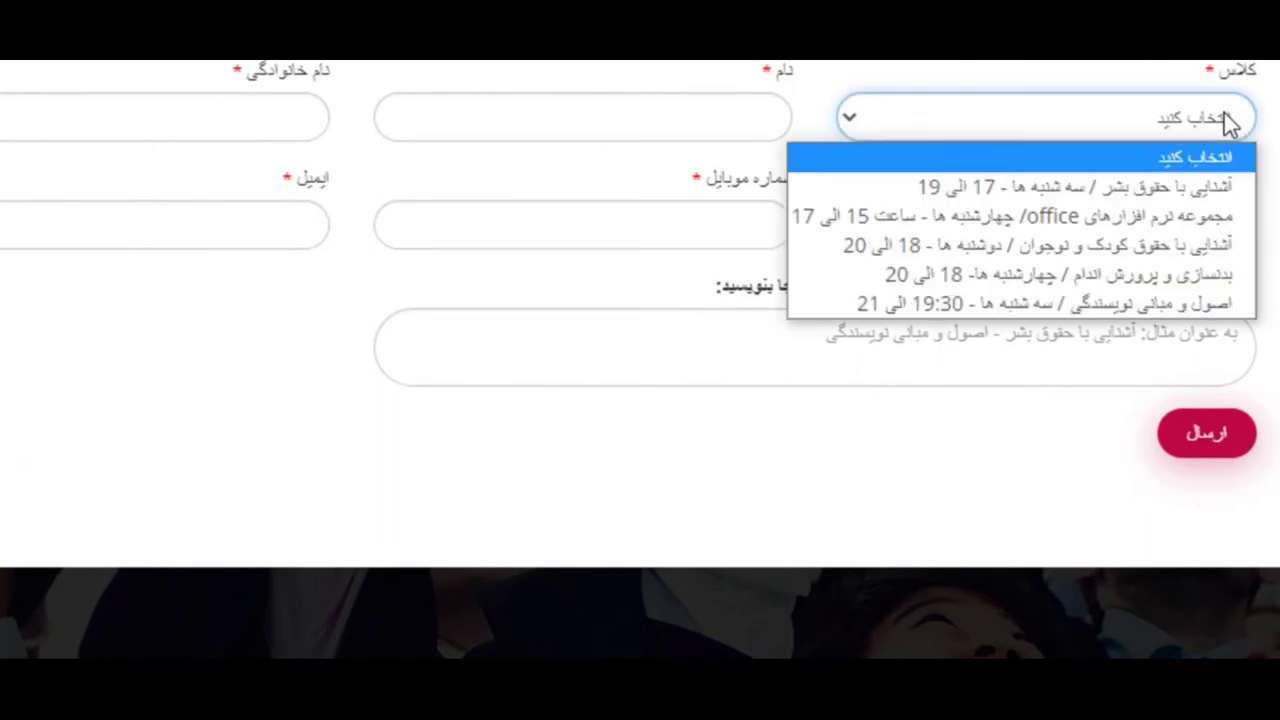
left_click(567, 70)
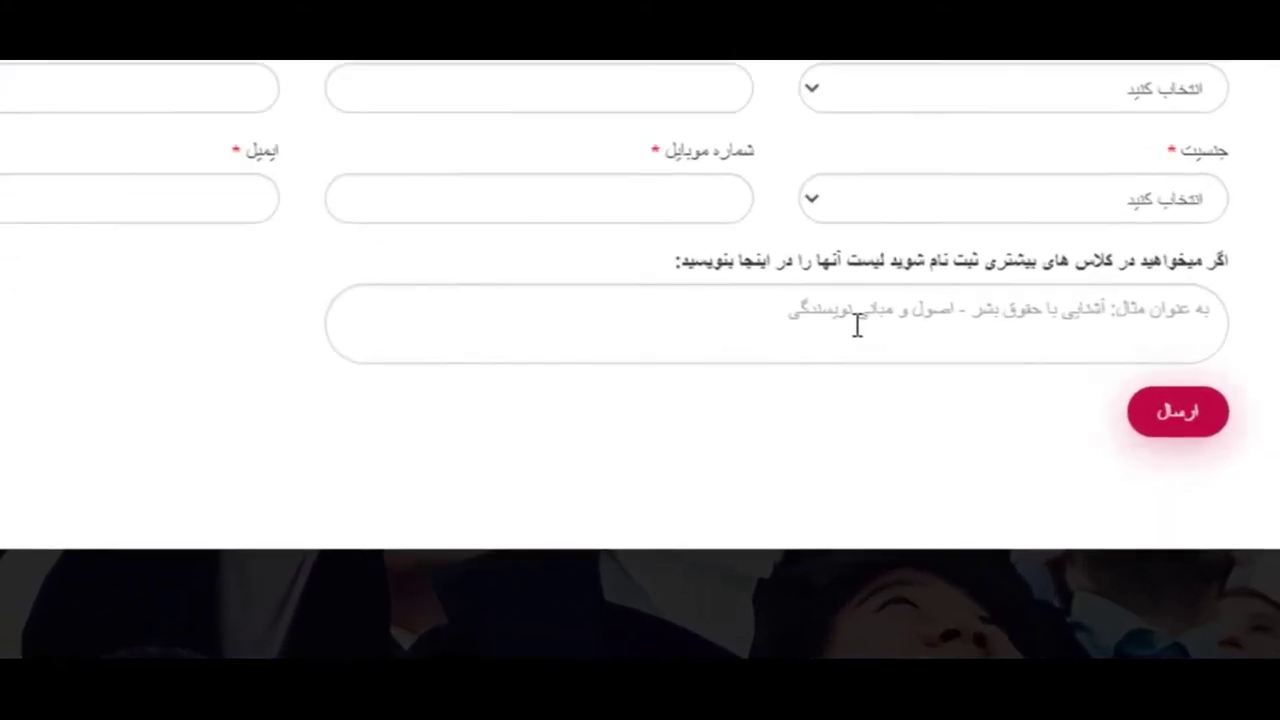
Examine the registration form's field for additional classes and its email field without filling them in
left_click(812, 283)
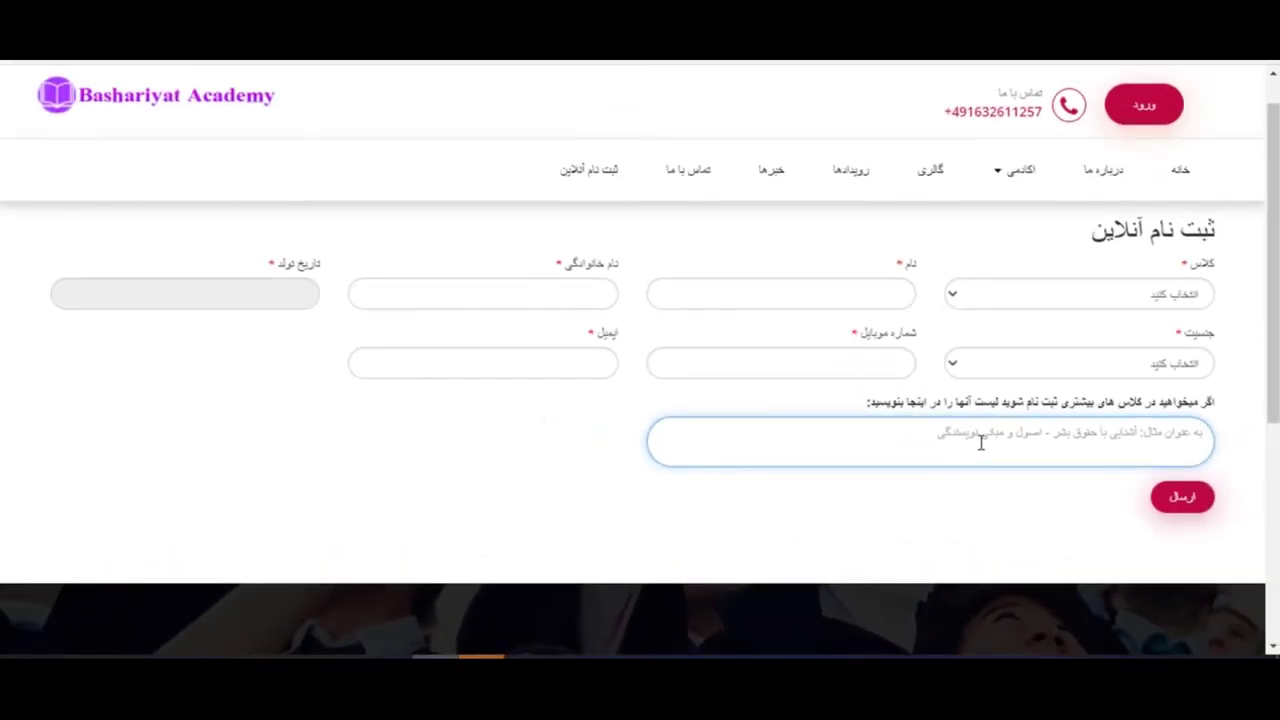
left_click(520, 454)
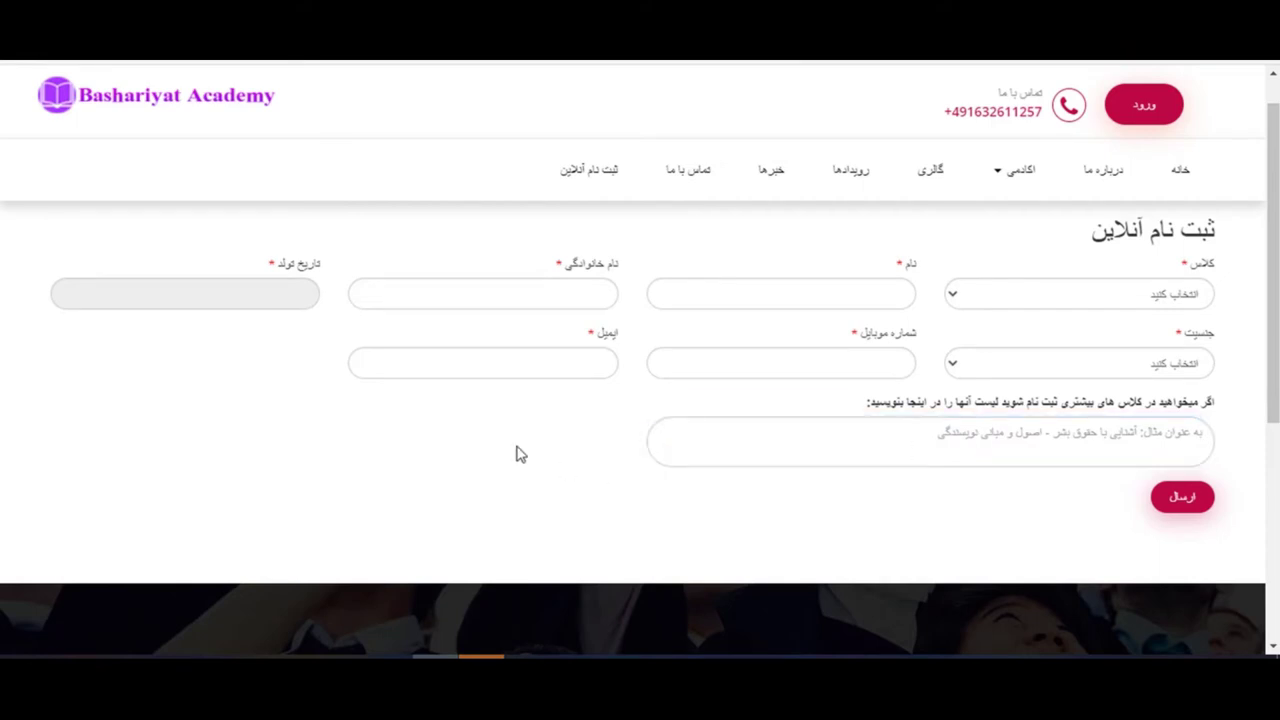
double_click(607, 338)
left_click(571, 415)
Open the academy's login page and highlight the user login heading (ورود کاربر) above the sign-in form
left_click(1179, 121)
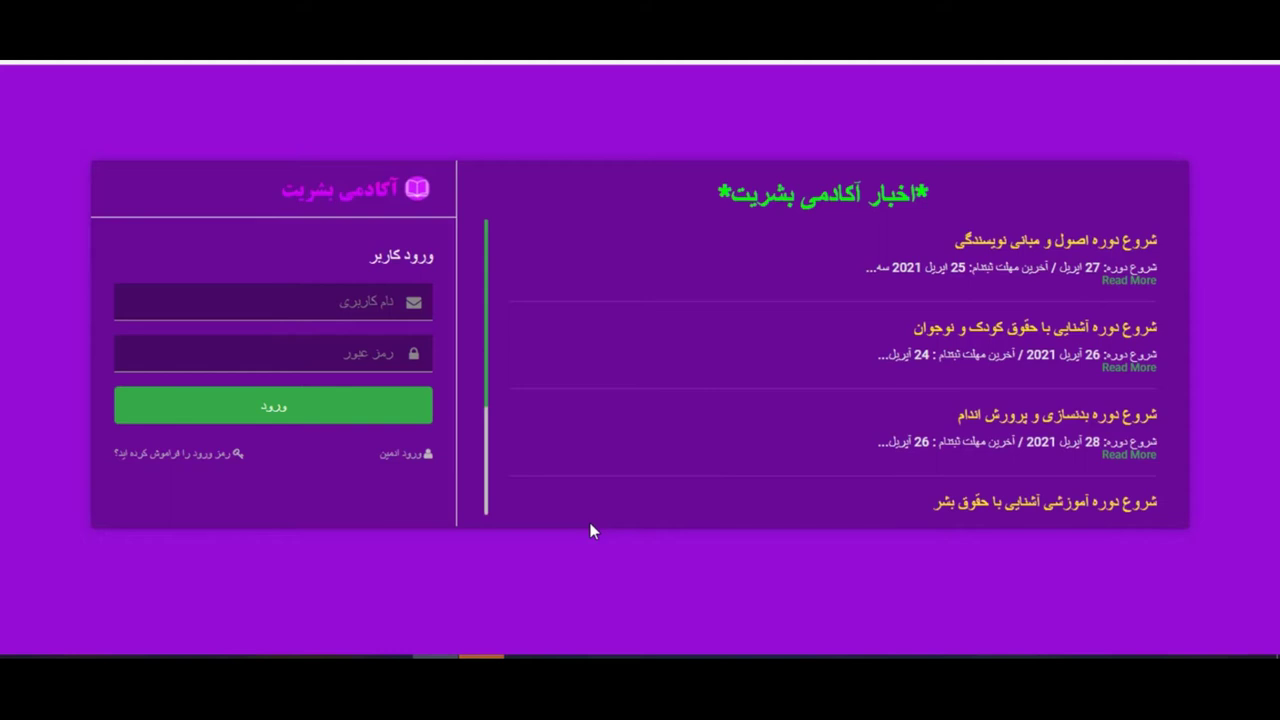
triple_click(384, 258)
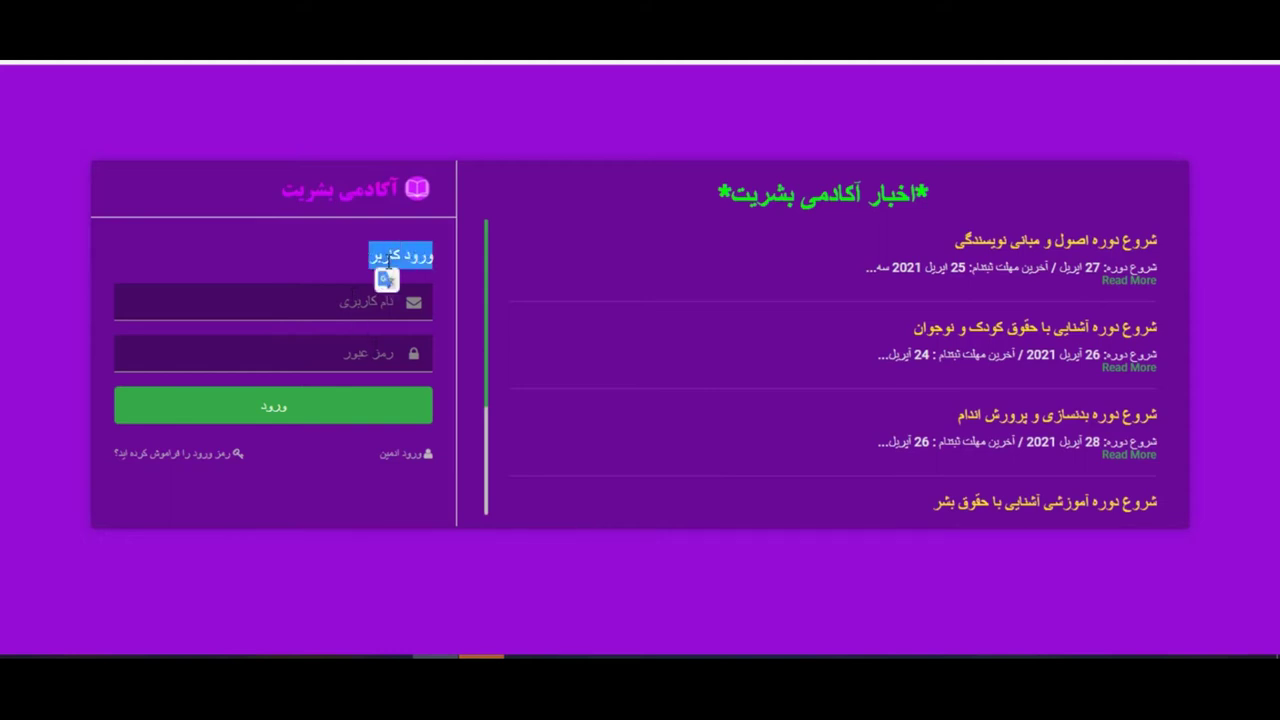
left_click(354, 254)
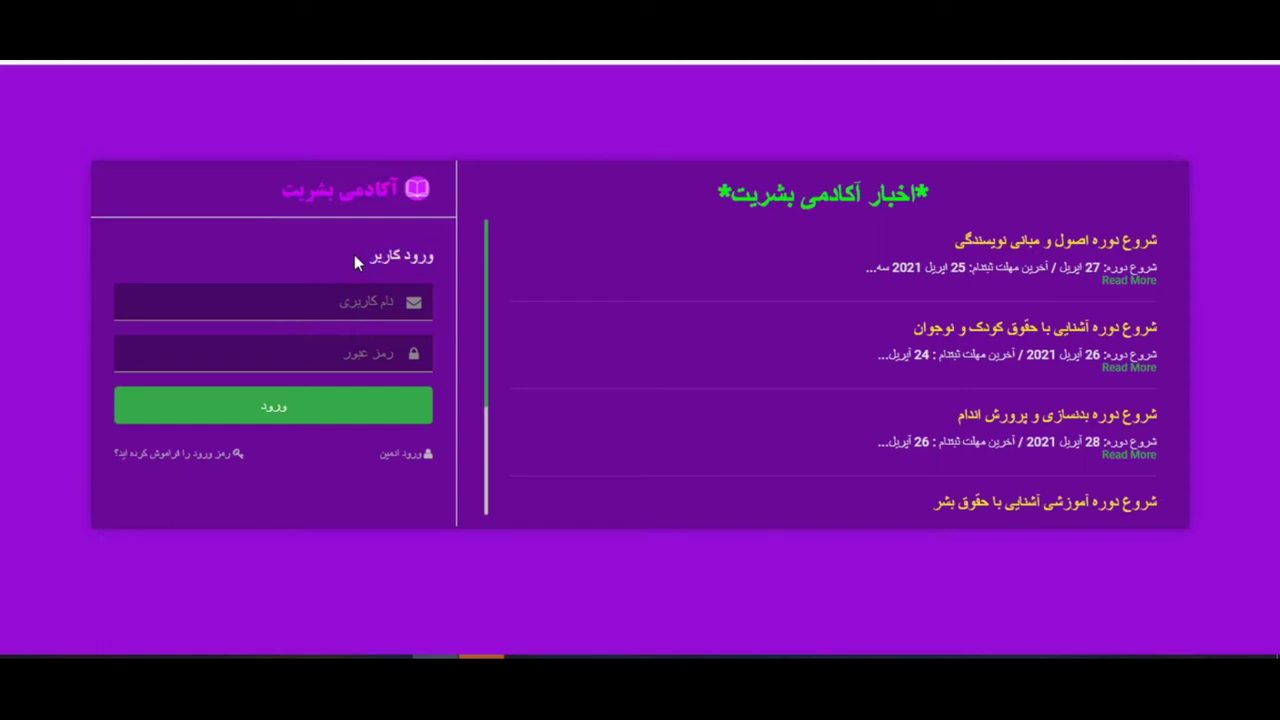
left_click_drag(356, 256, 399, 256)
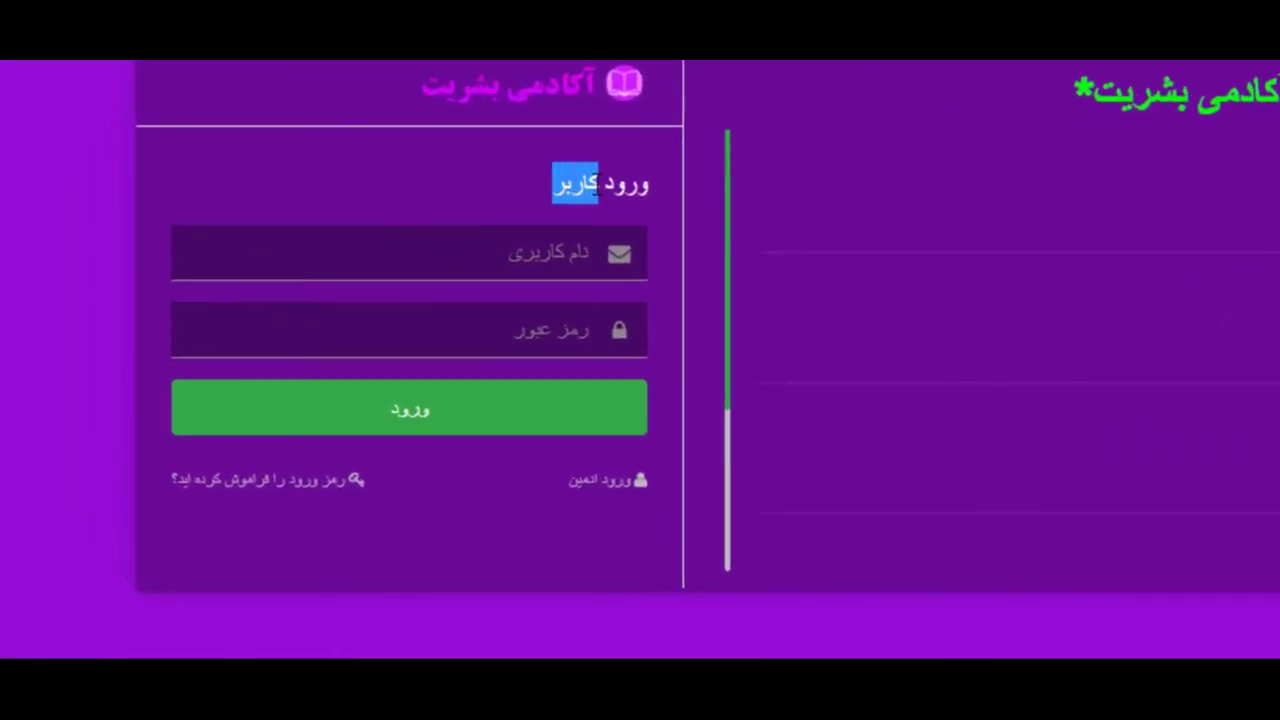
left_click_drag(597, 183, 598, 183)
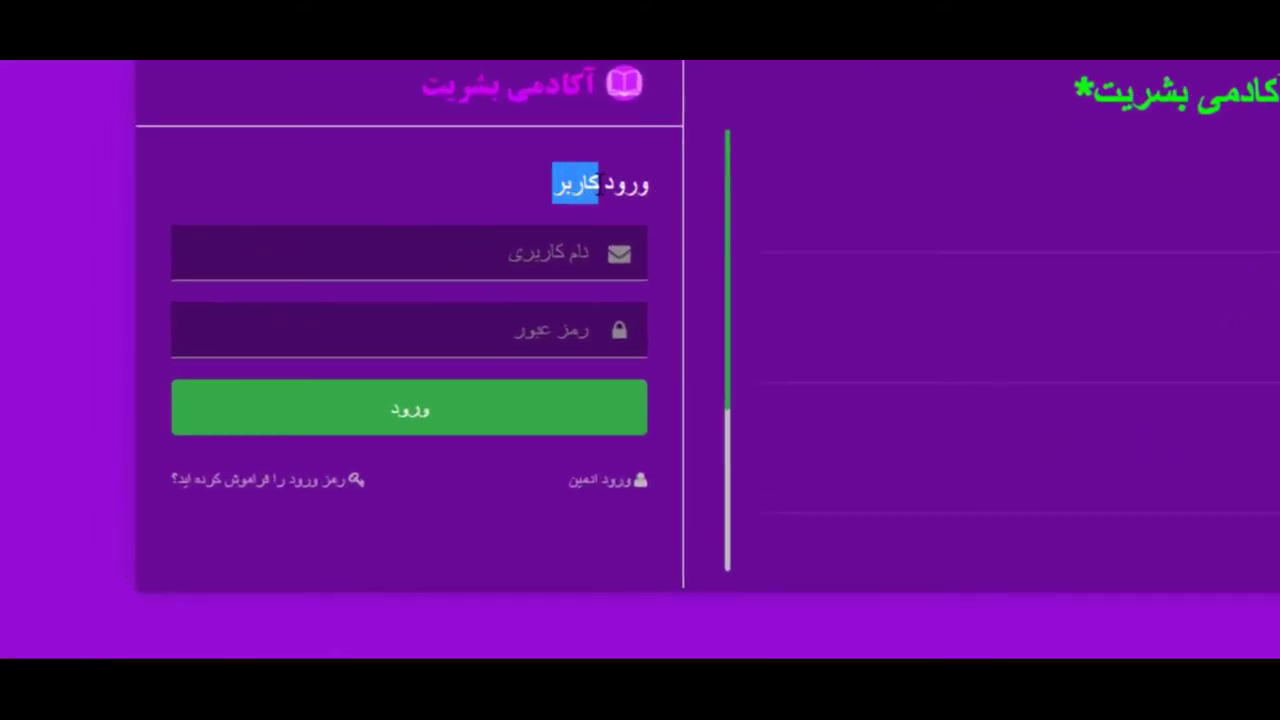
left_click(496, 541)
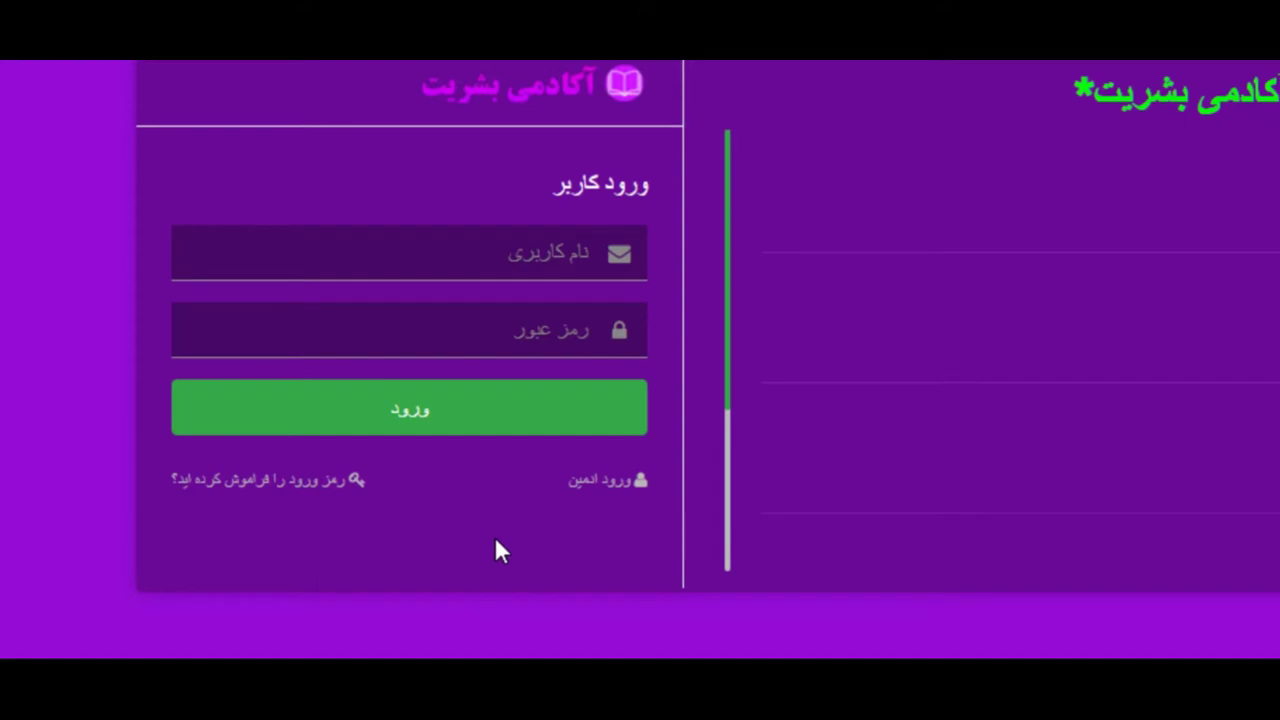
Sign in with the student's username and account password, and save the login in the browser
left_click(516, 318)
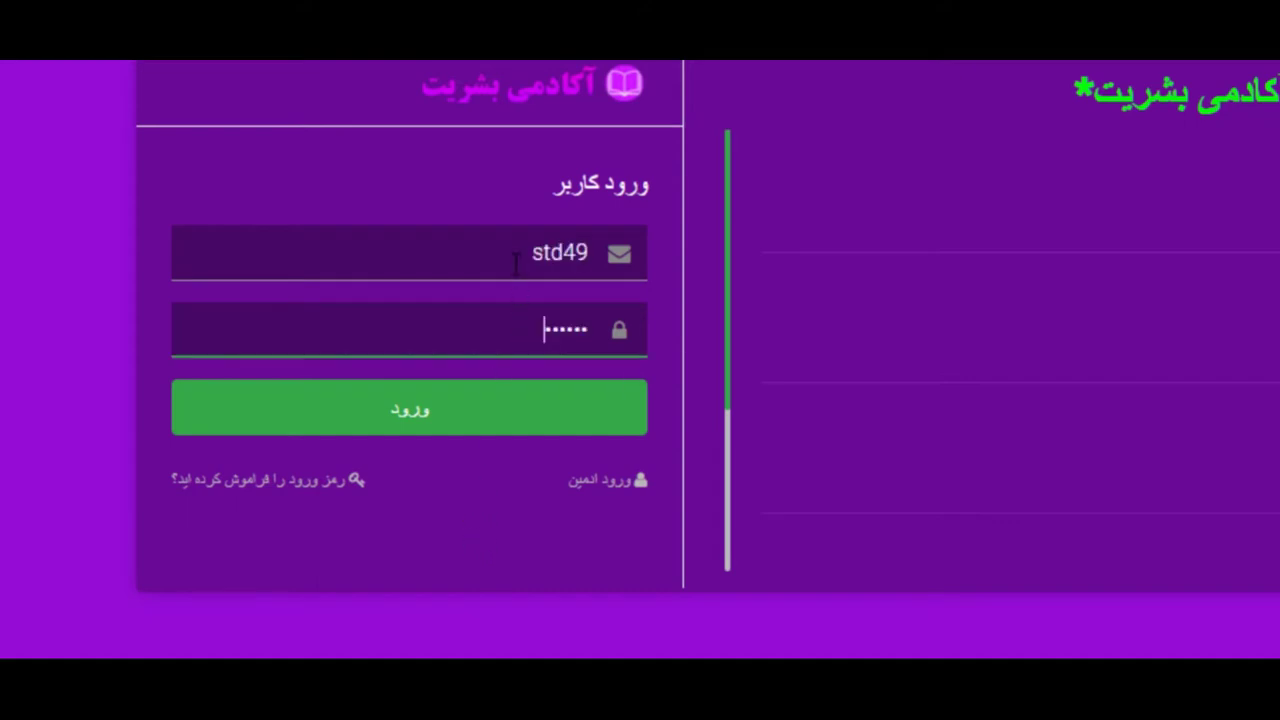
left_click(534, 400)
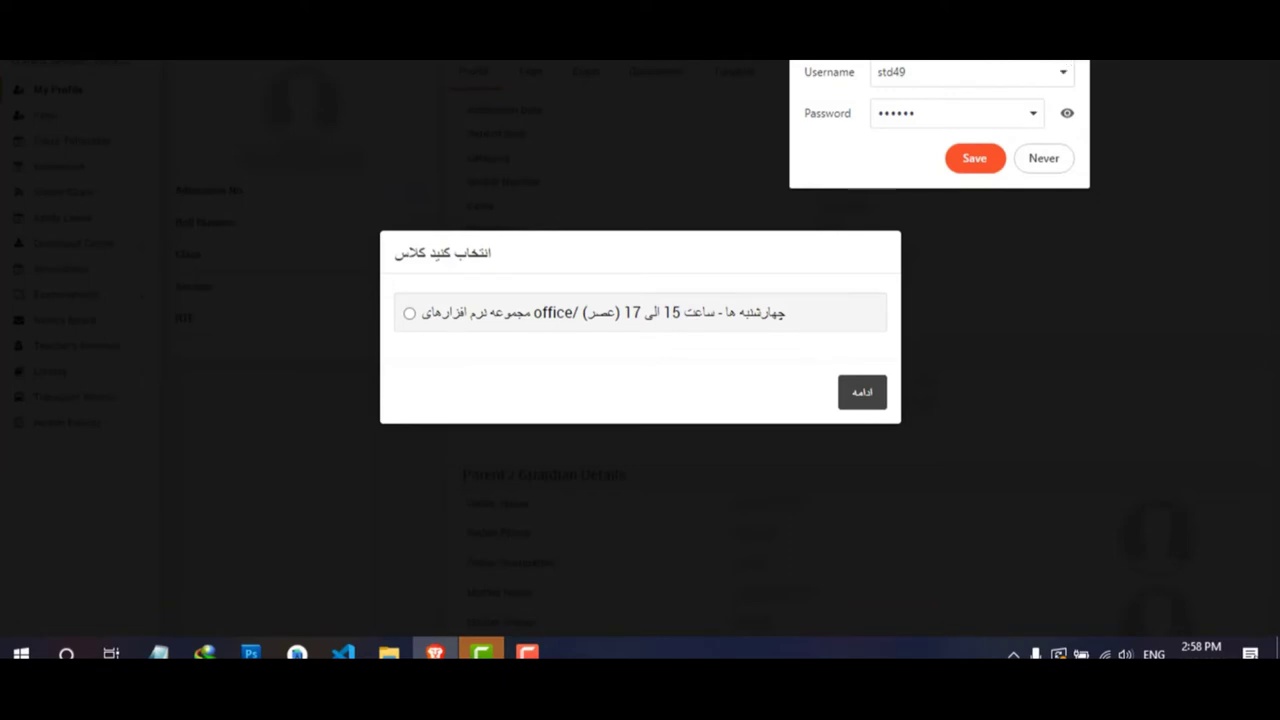
left_click(975, 158)
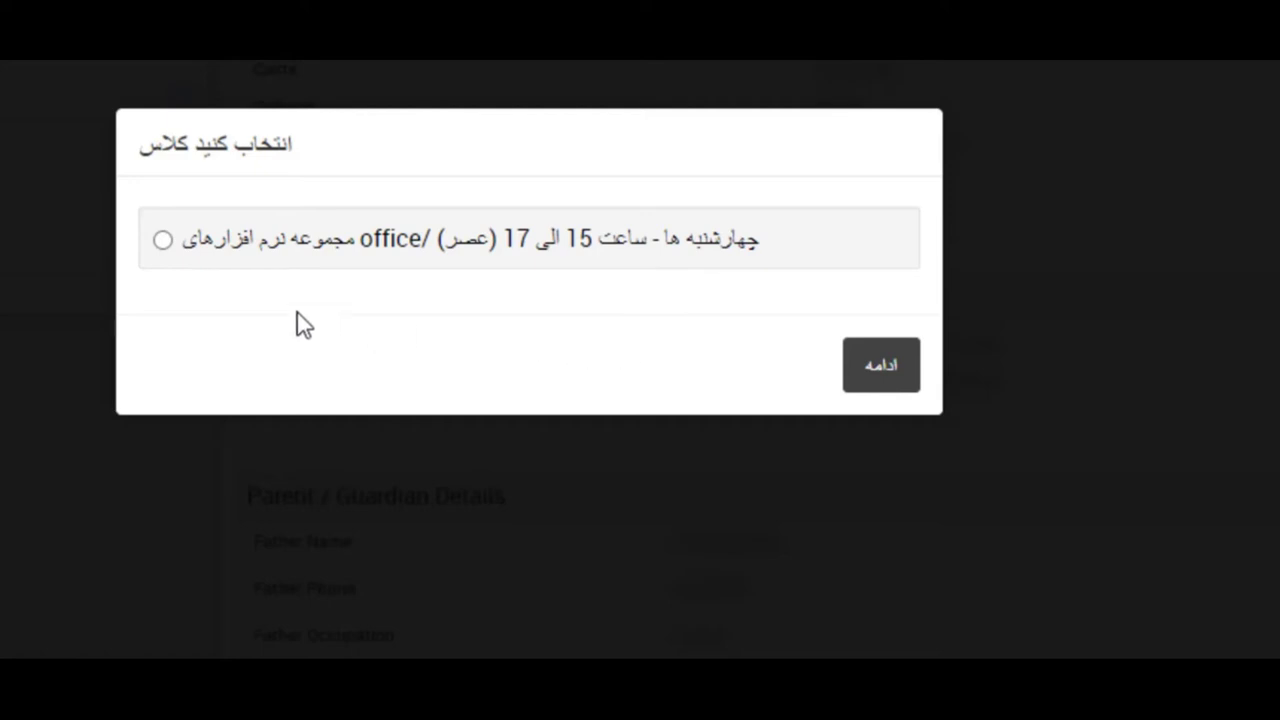
Choose the Wednesday 15 to 17 Office software class and continue to the student panel
left_click(163, 240)
left_click(860, 382)
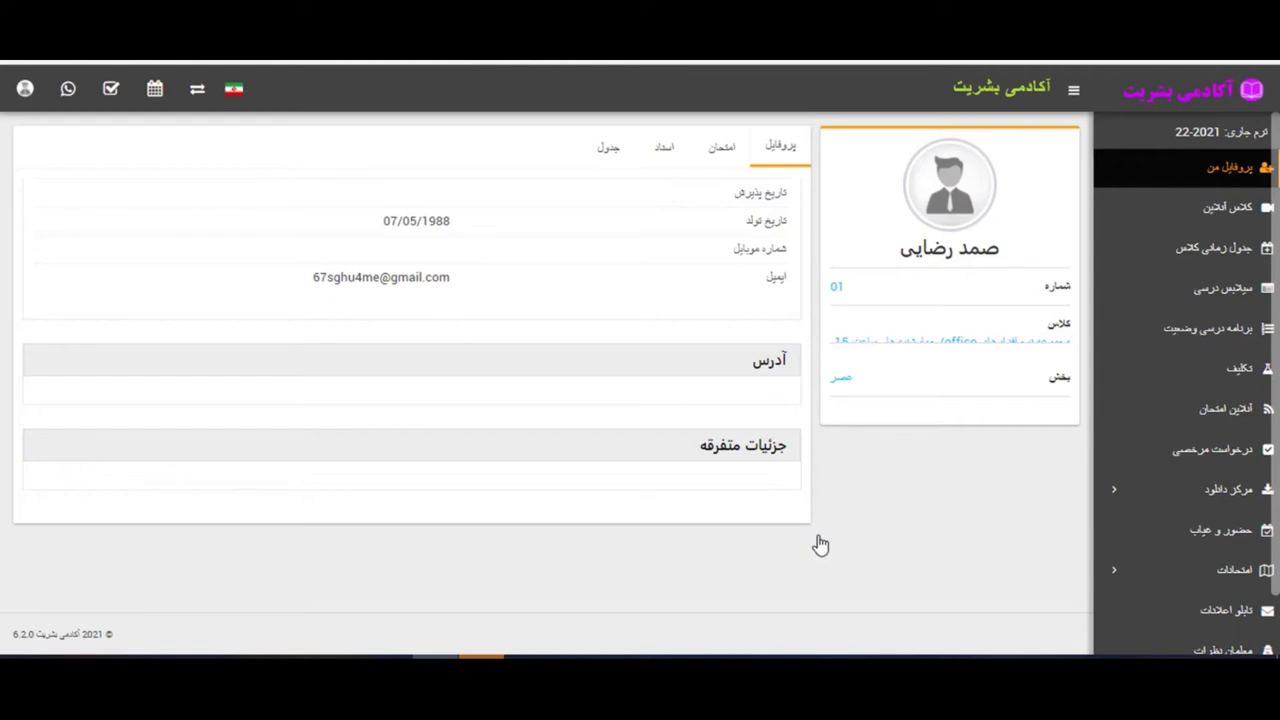
Examine the class entry on the student profile, shrinking the page to read its full name and enlarging it again
double_click(1059, 326)
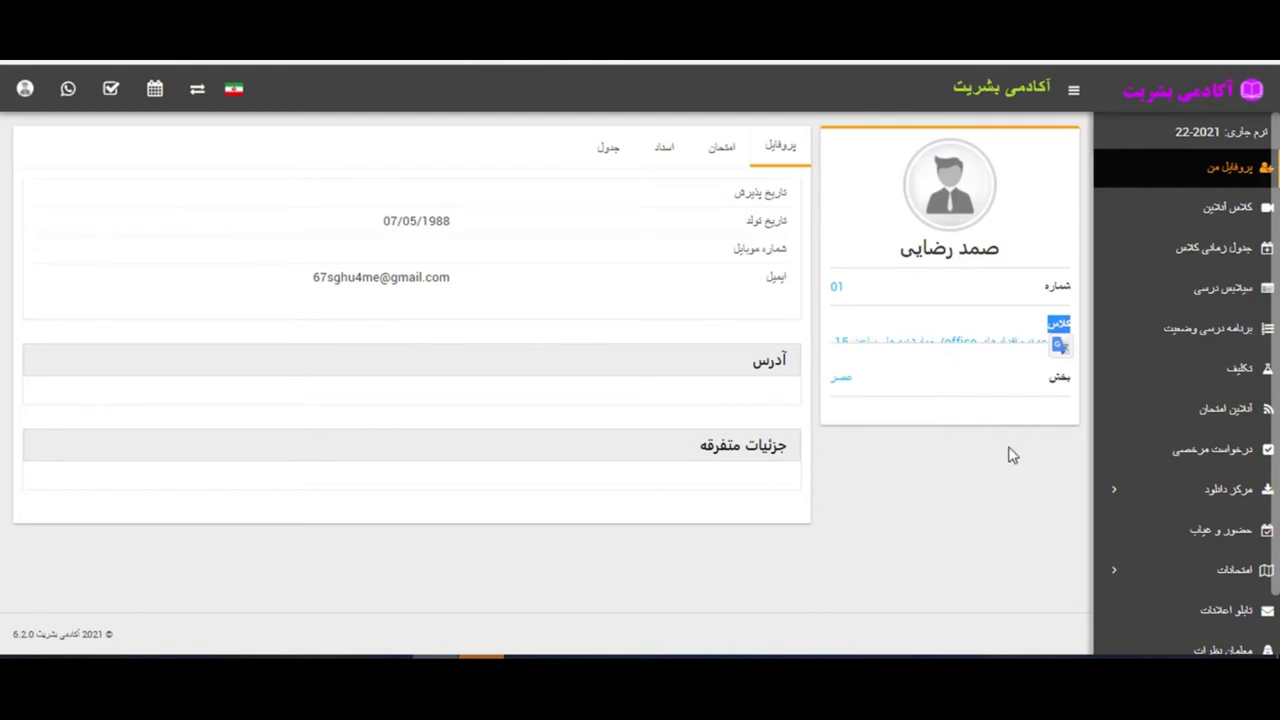
left_click(957, 503)
key("ctrl+minus")
key("ctrl+minus")
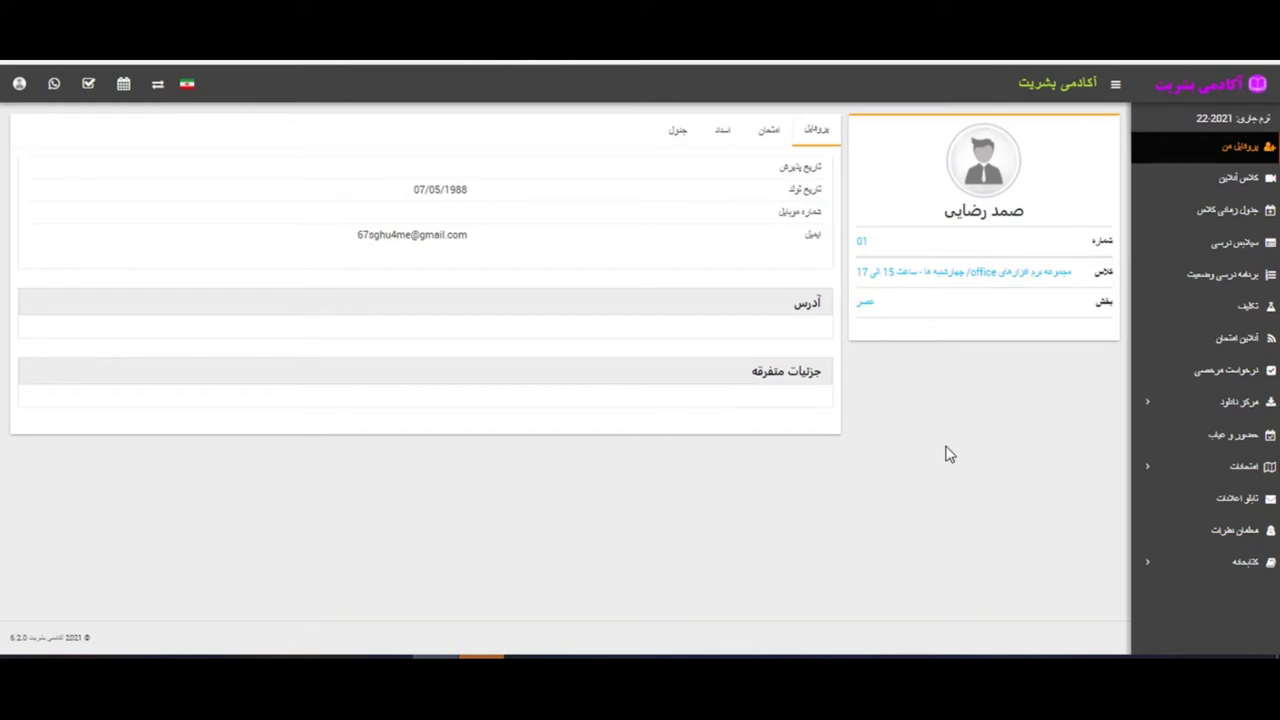
key("ctrl+plus")
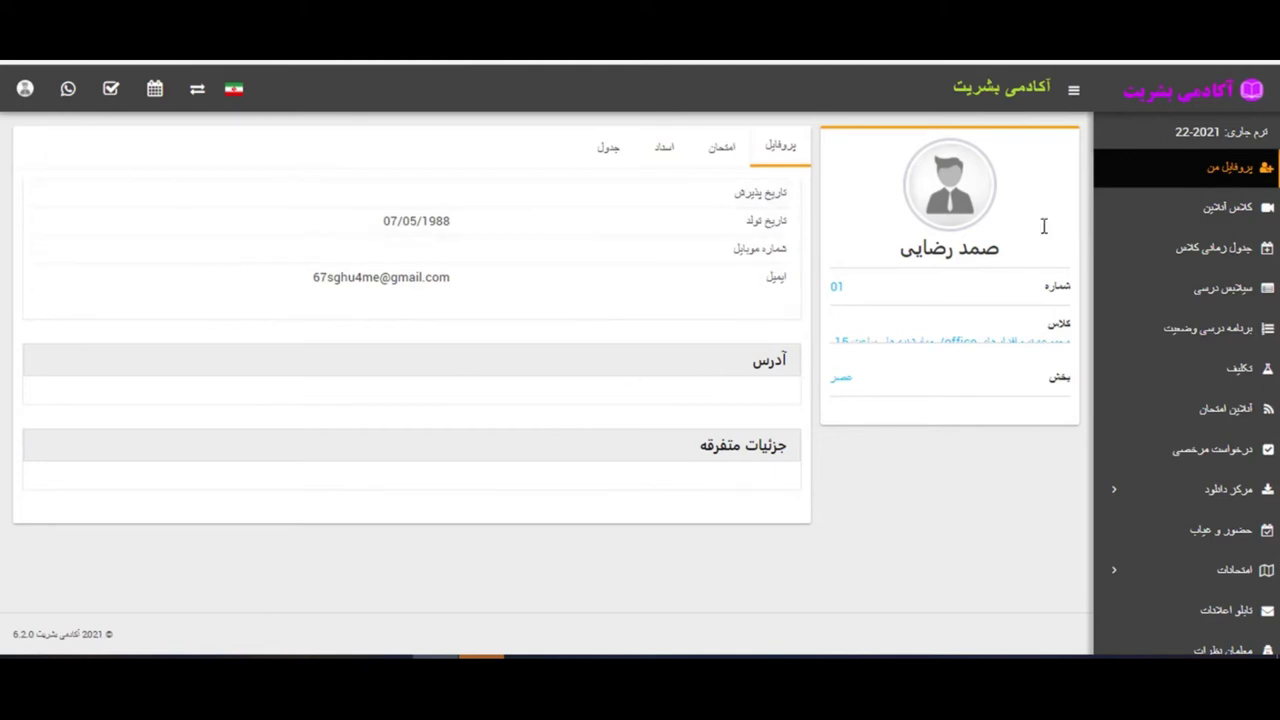
View the student's online class list (کلاس آنلاین) and the weekly class timetable (جدول زمانی کلاس)
left_click(1187, 215)
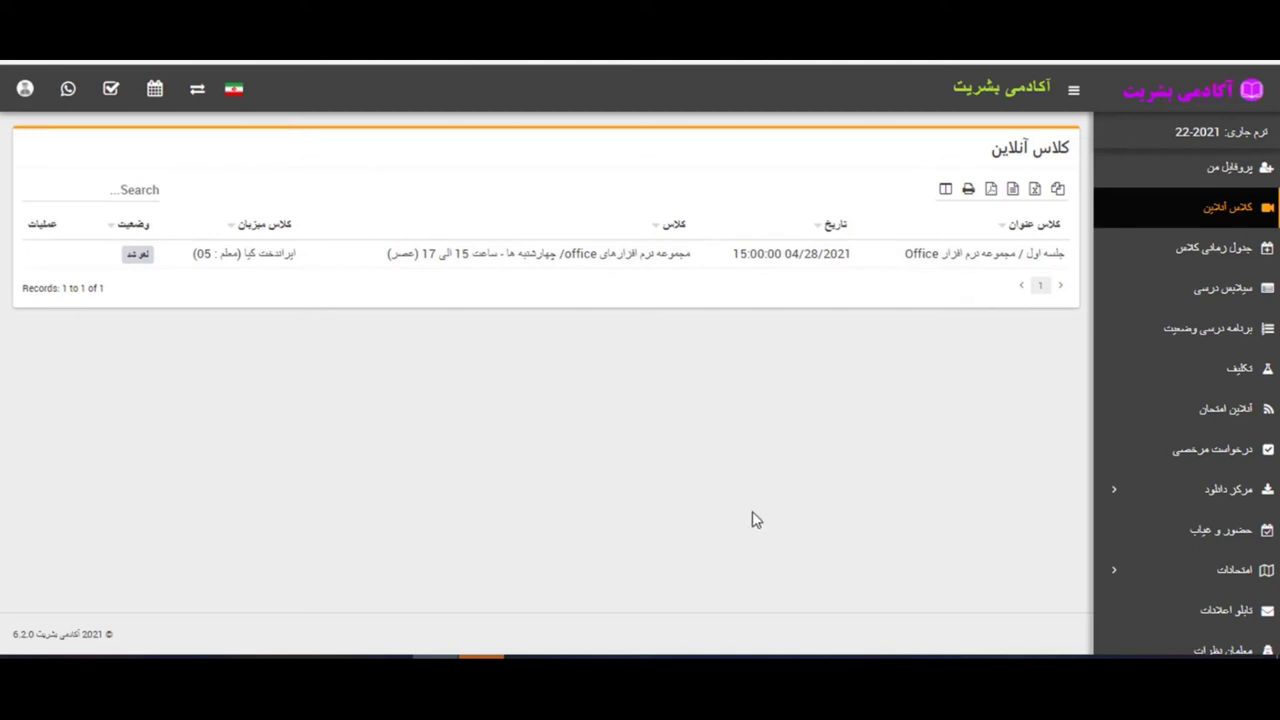
left_click(1252, 260)
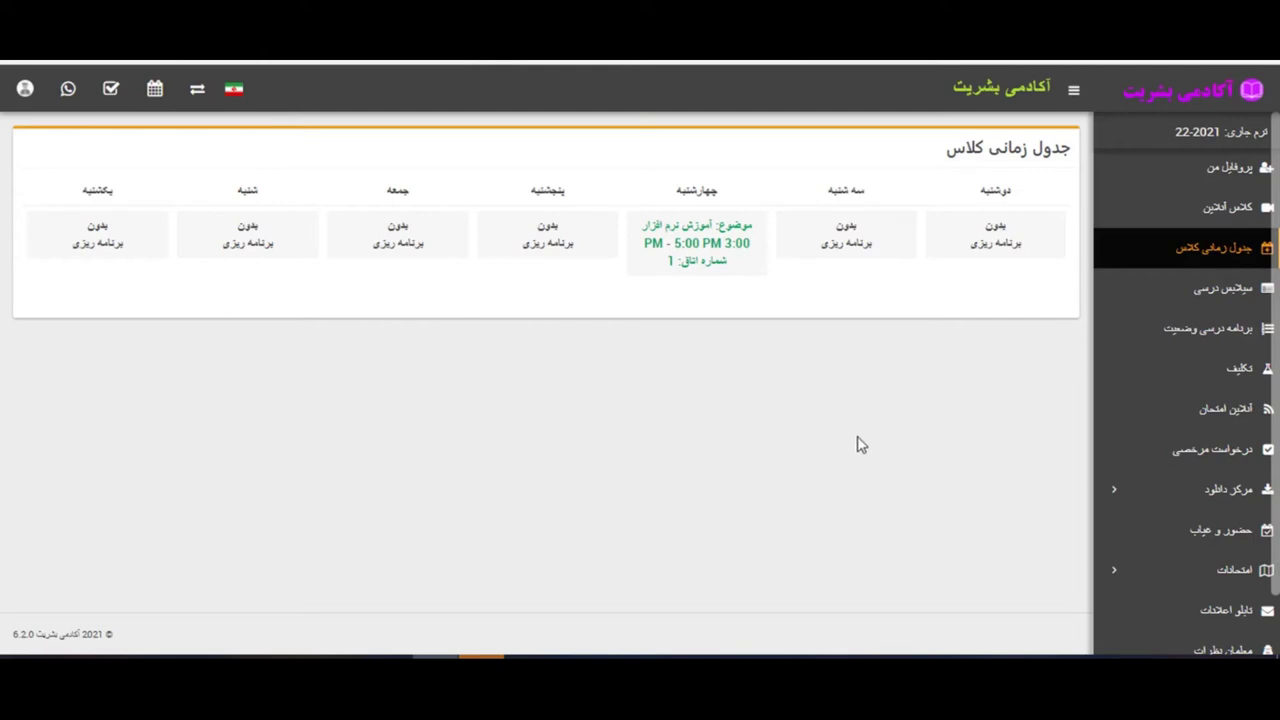
View the weekly lesson syllabus (سیلابس درسی) and the syllabus status page (برنامه درسی وضعیت)
left_click(1214, 300)
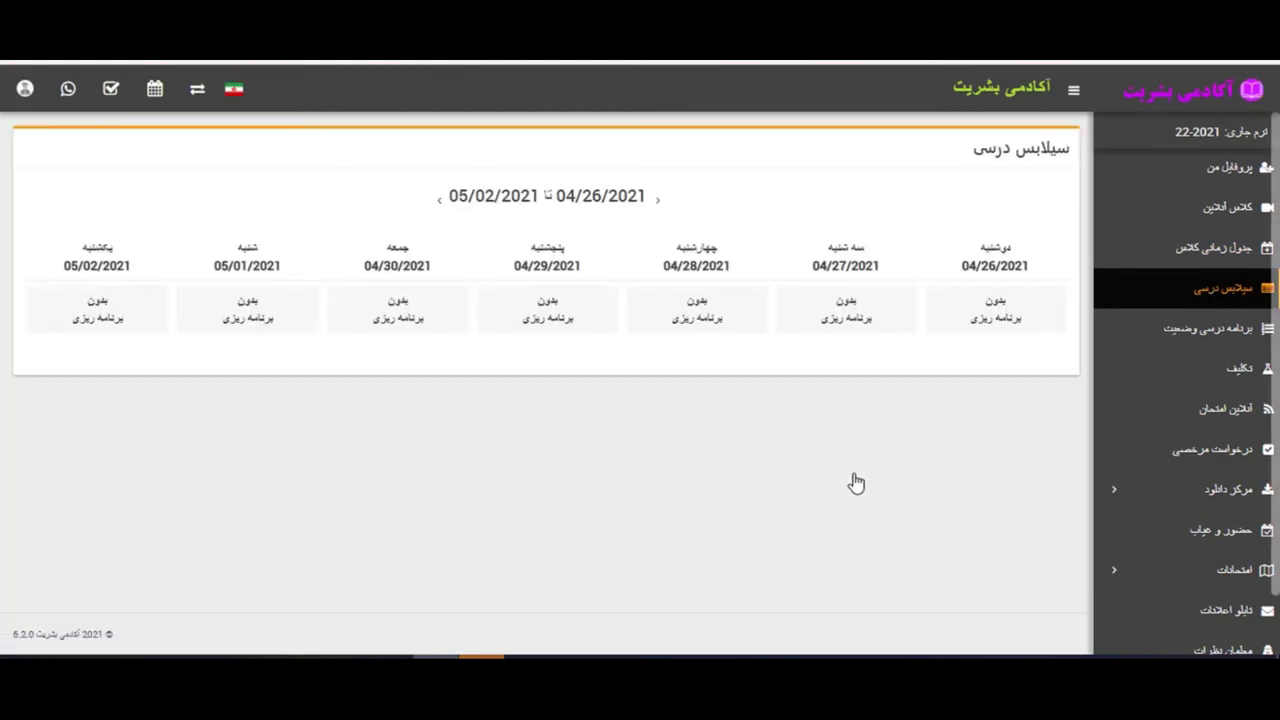
left_click(1171, 340)
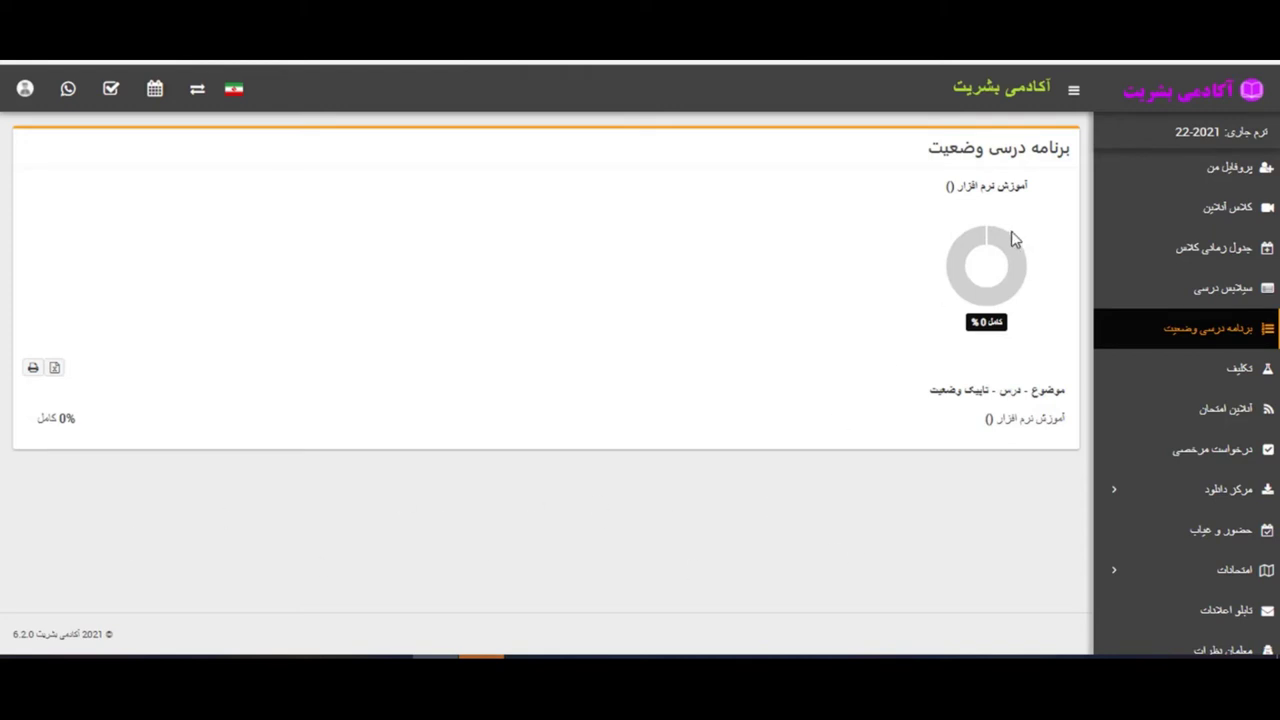
mouse_move(1010, 242)
View the student's homework list (تکلیف) and the online exam list (آنلاین امتحان)
left_click(1246, 385)
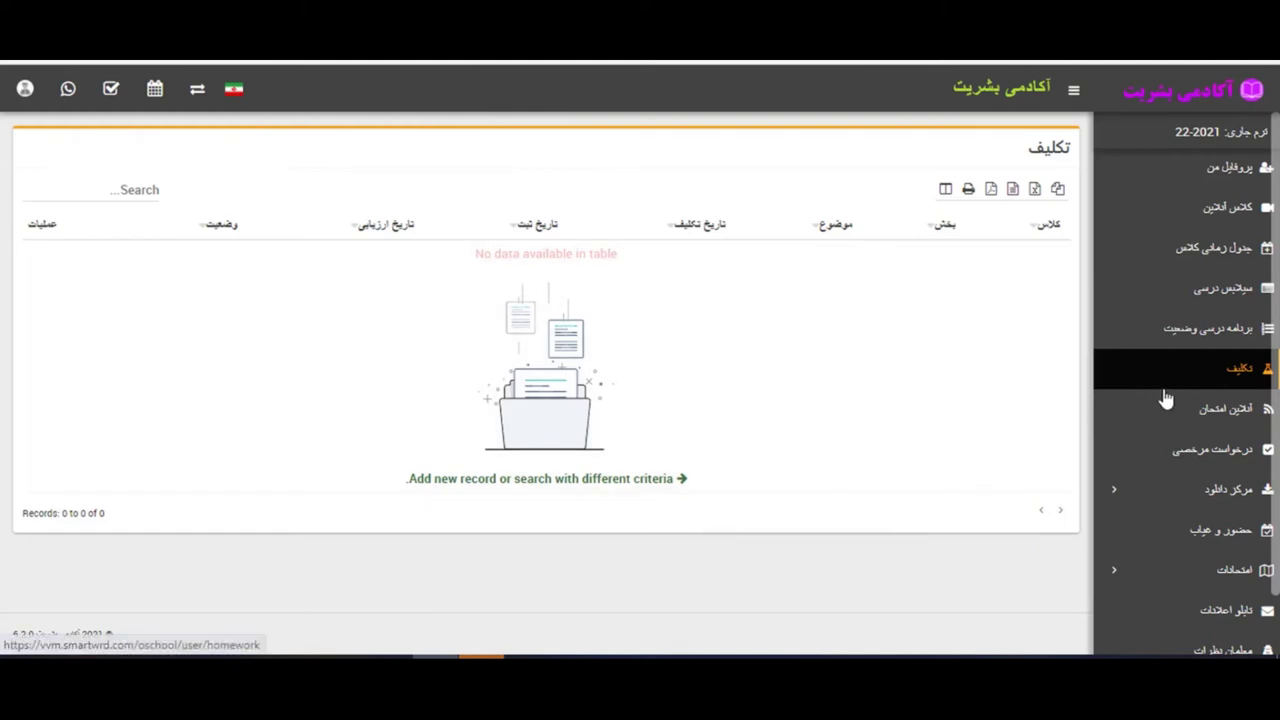
left_click(1206, 414)
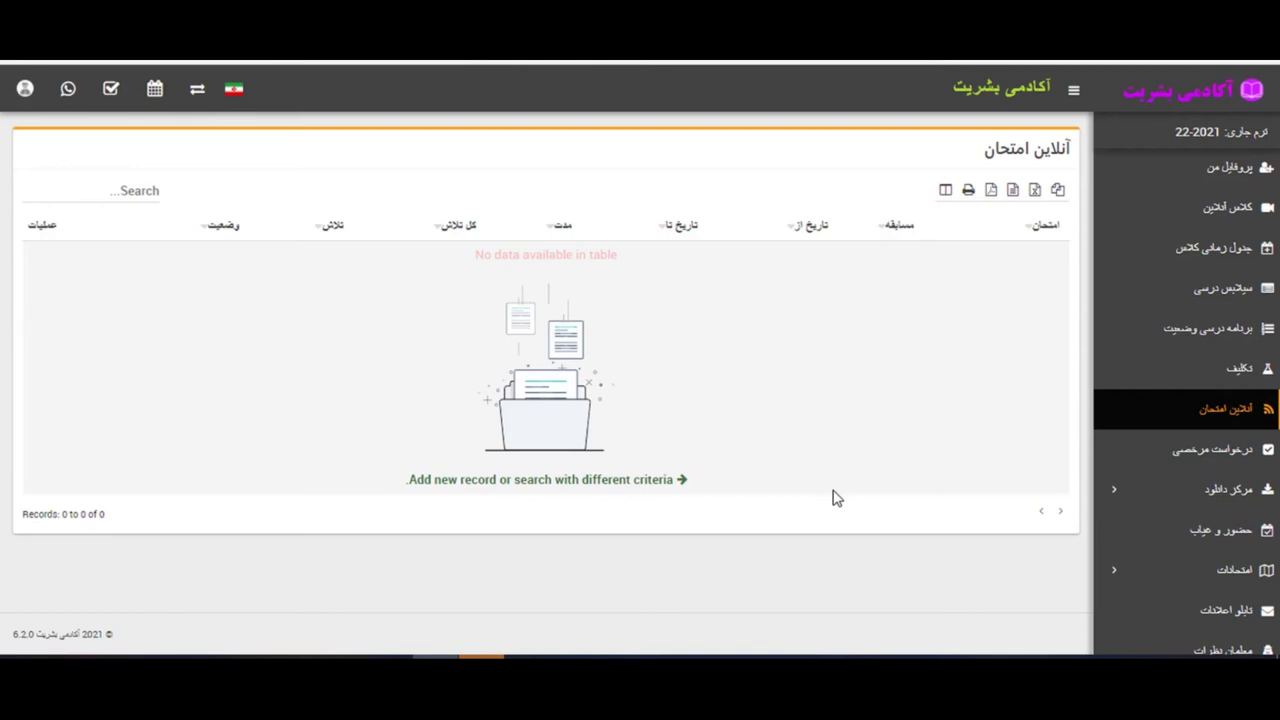
Examine the class, date and reason fields of a new leave request (درخواست مرخصی) and close the form without saving
left_click(1212, 450)
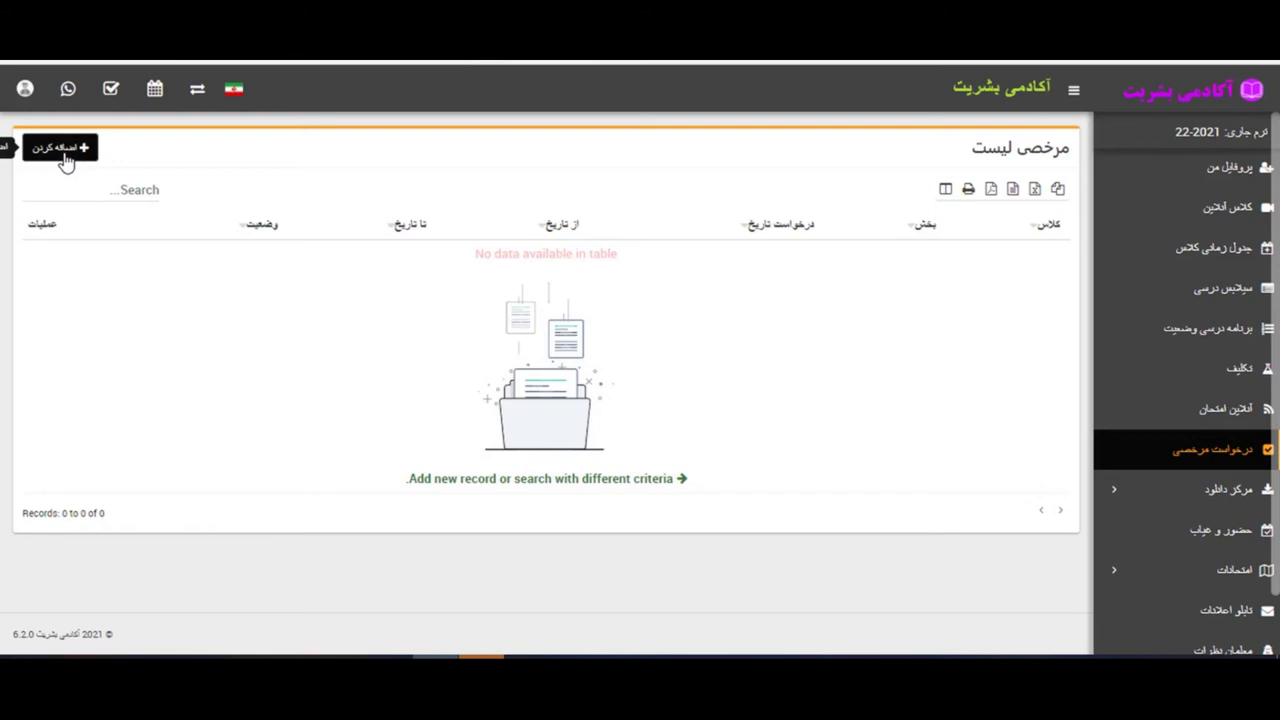
left_click(63, 152)
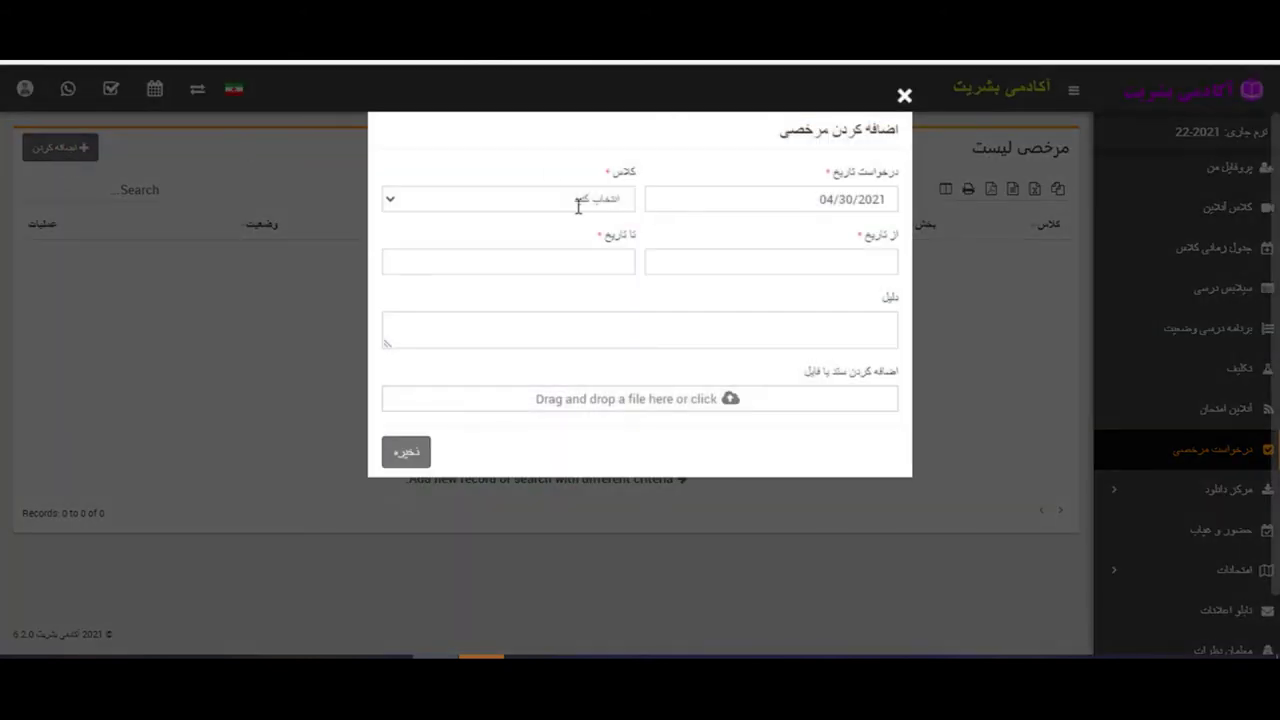
left_click(537, 198)
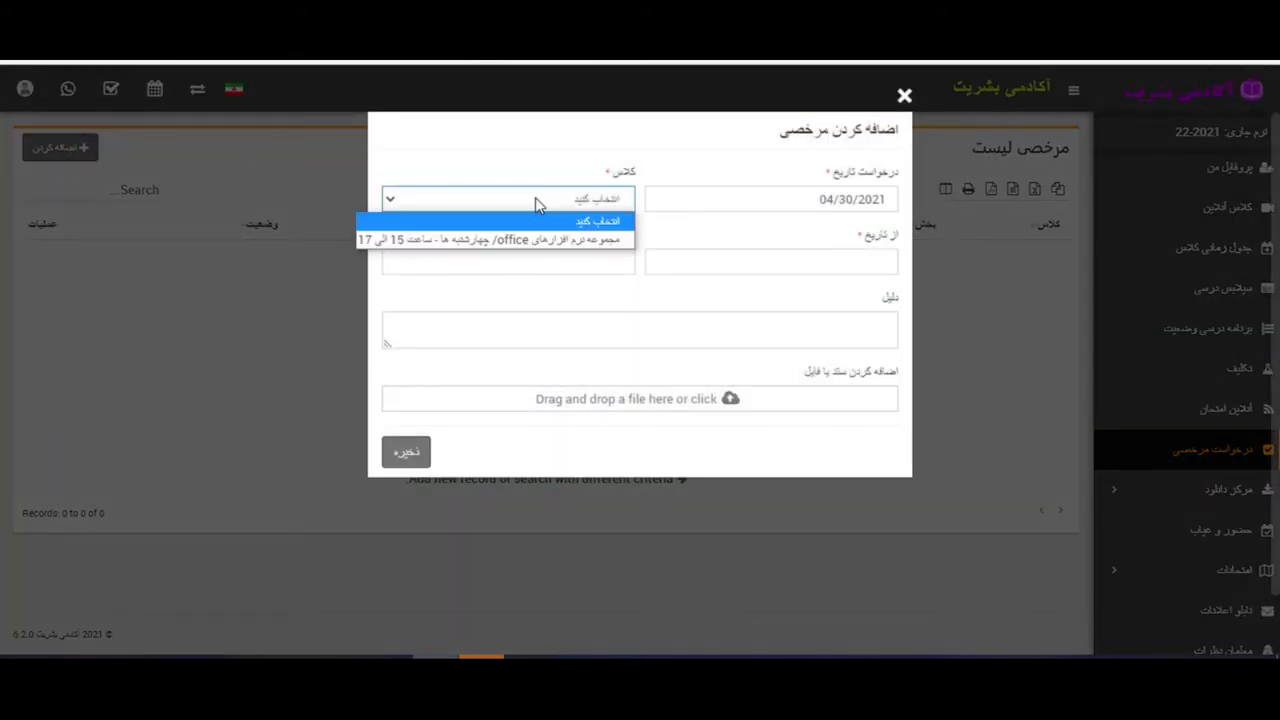
left_click(778, 258)
left_click(778, 258)
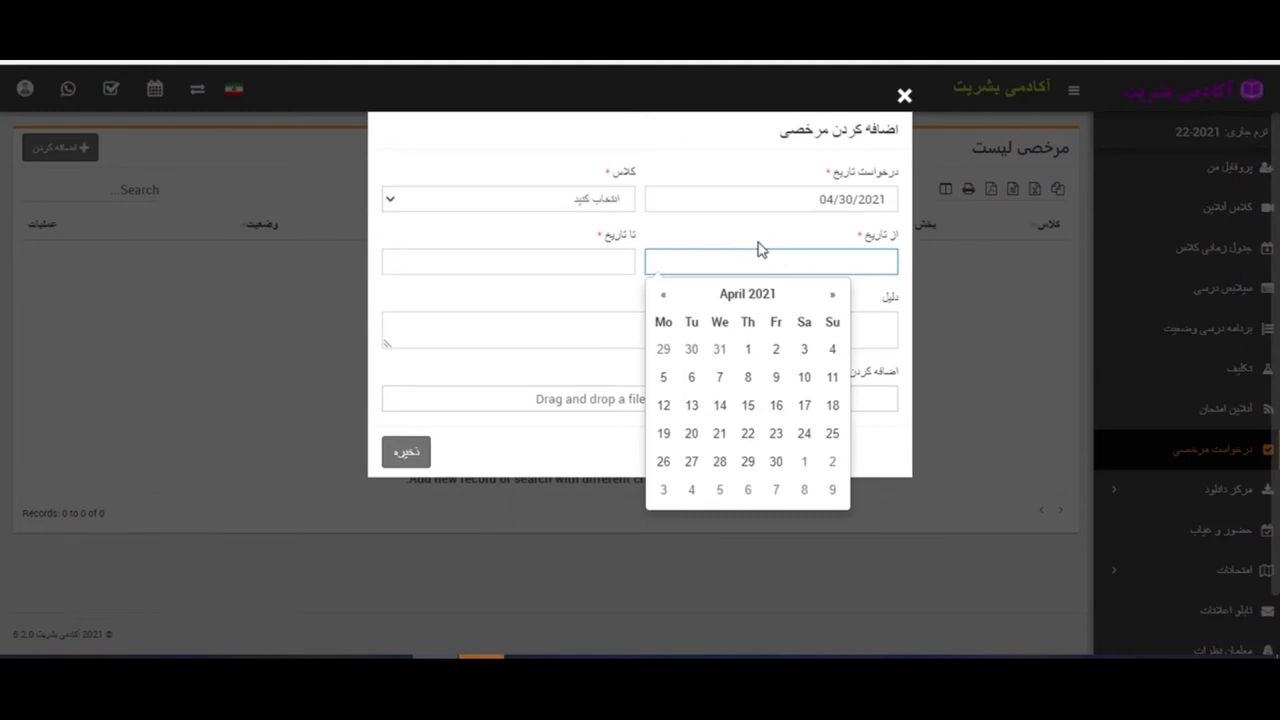
left_click(754, 234)
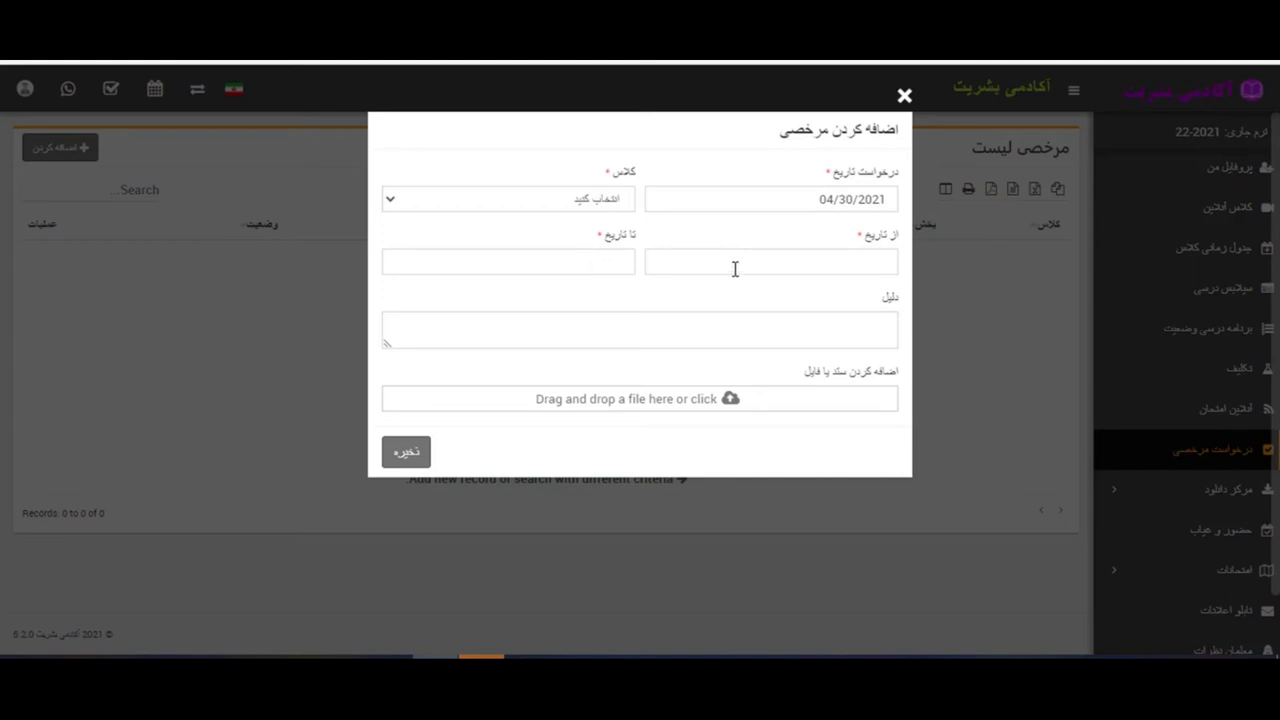
left_click(667, 329)
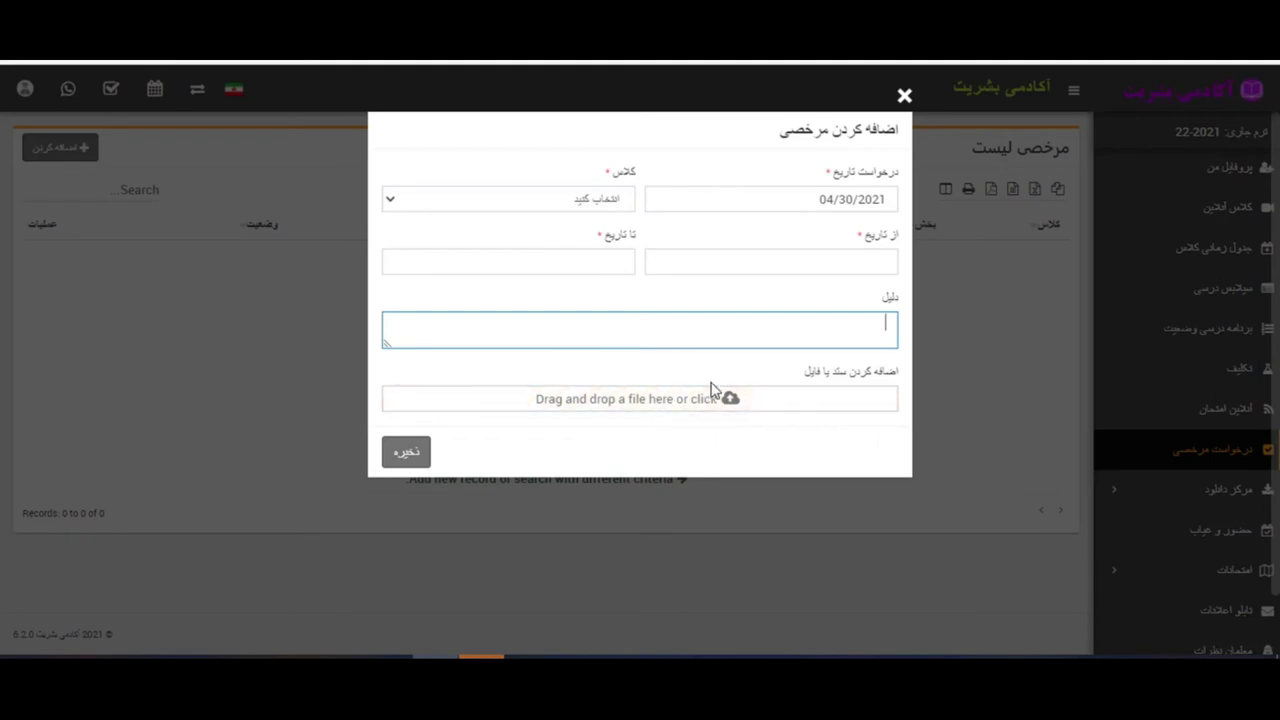
left_click(904, 96)
View the download center's (مرکز دانلود) sections and open the student's monthly attendance calendar (حضور و غیاب)
left_click(1138, 492)
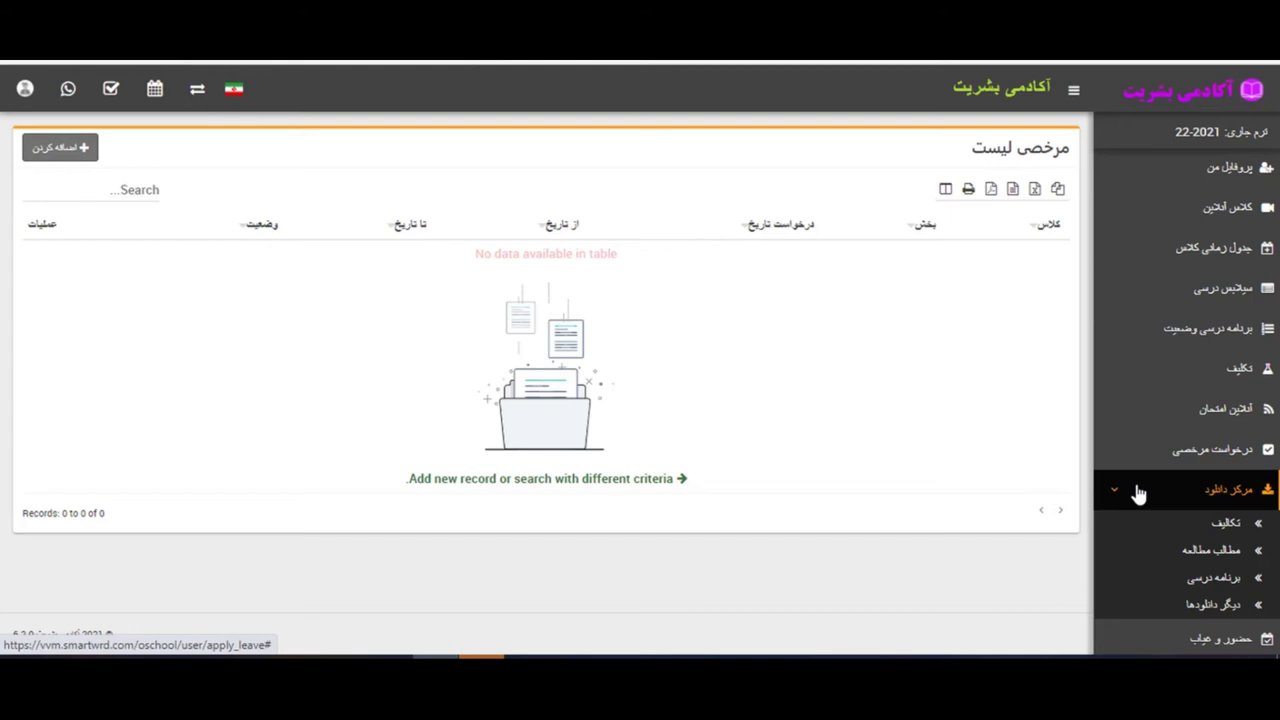
left_click(1185, 493)
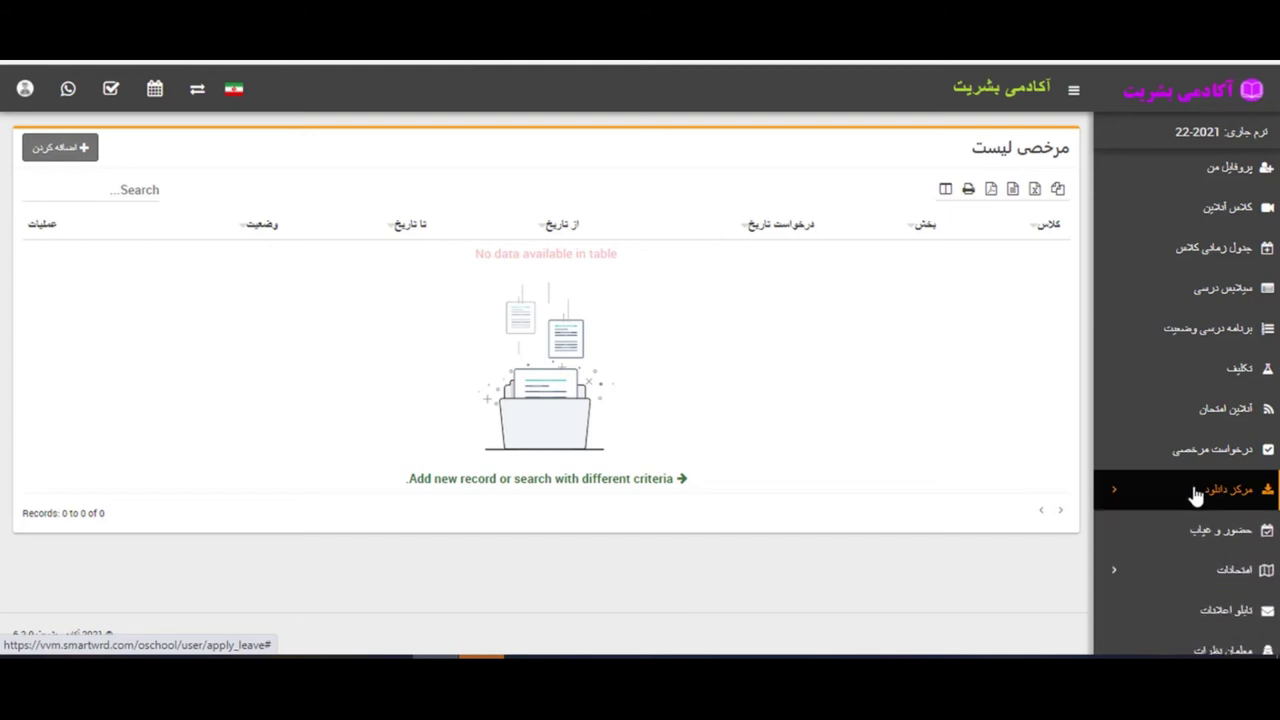
left_click(1190, 530)
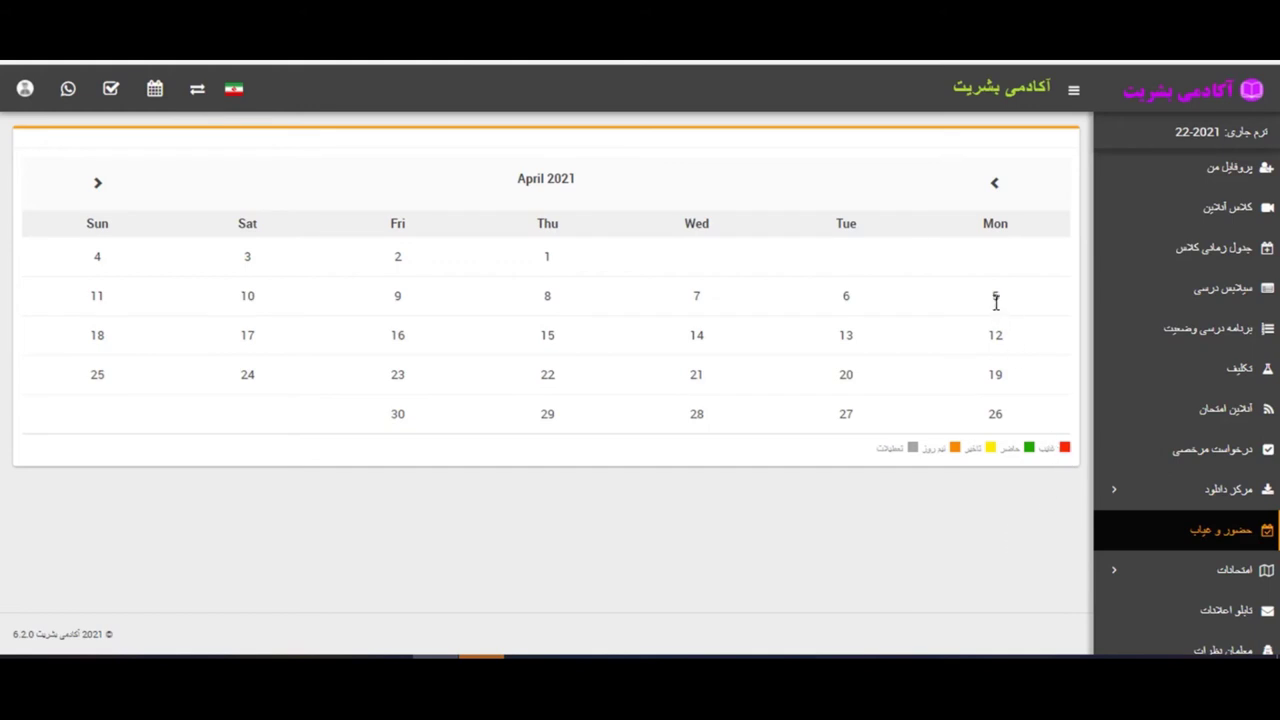
View the exams section's (امتحانات) entries and read the welcome notice (خوش آمدگویی) on the notice board (تابلو اعلانات)
mouse_move(478, 72)
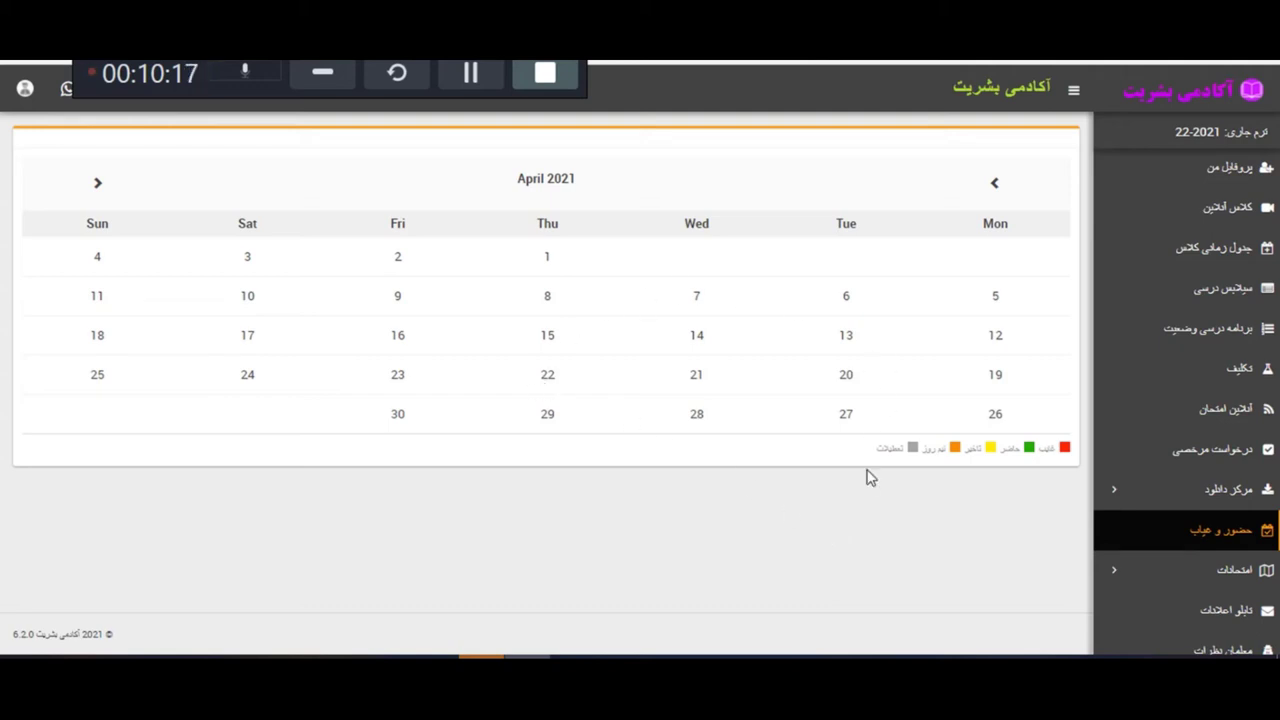
left_click(1112, 572)
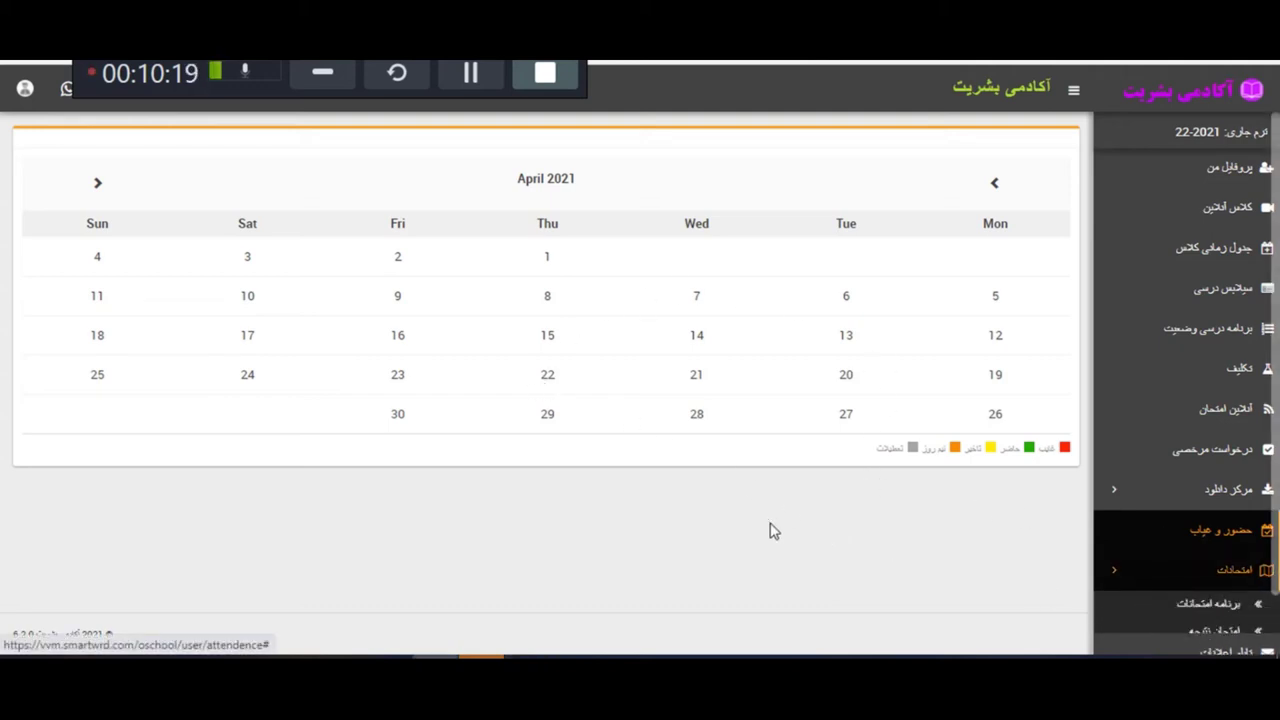
scroll(1277, 470, "down", 3)
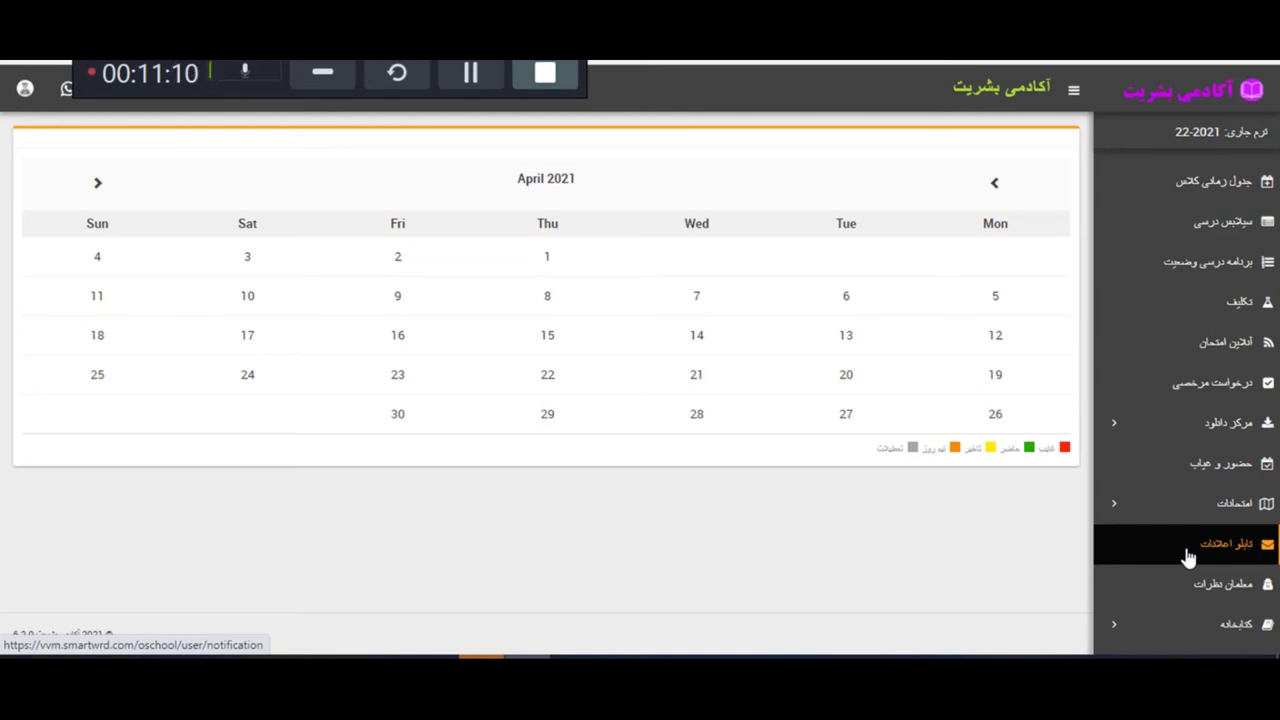
left_click(1188, 557)
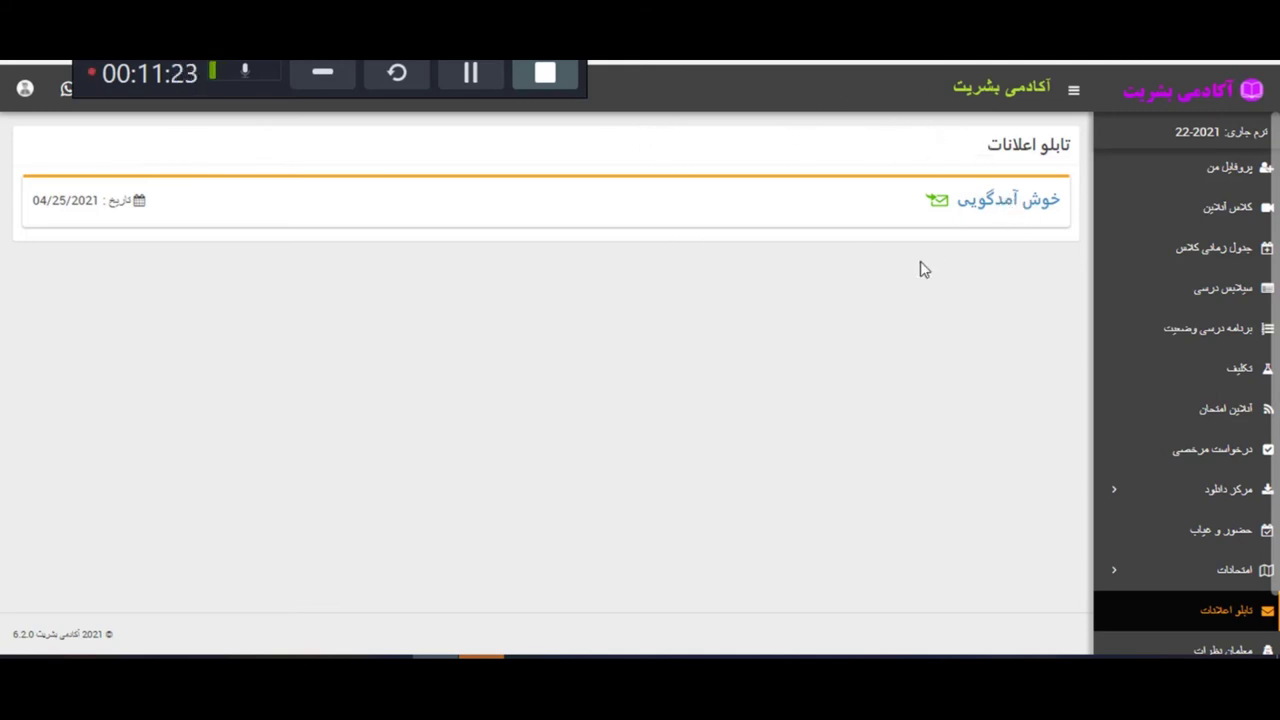
left_click(1042, 200)
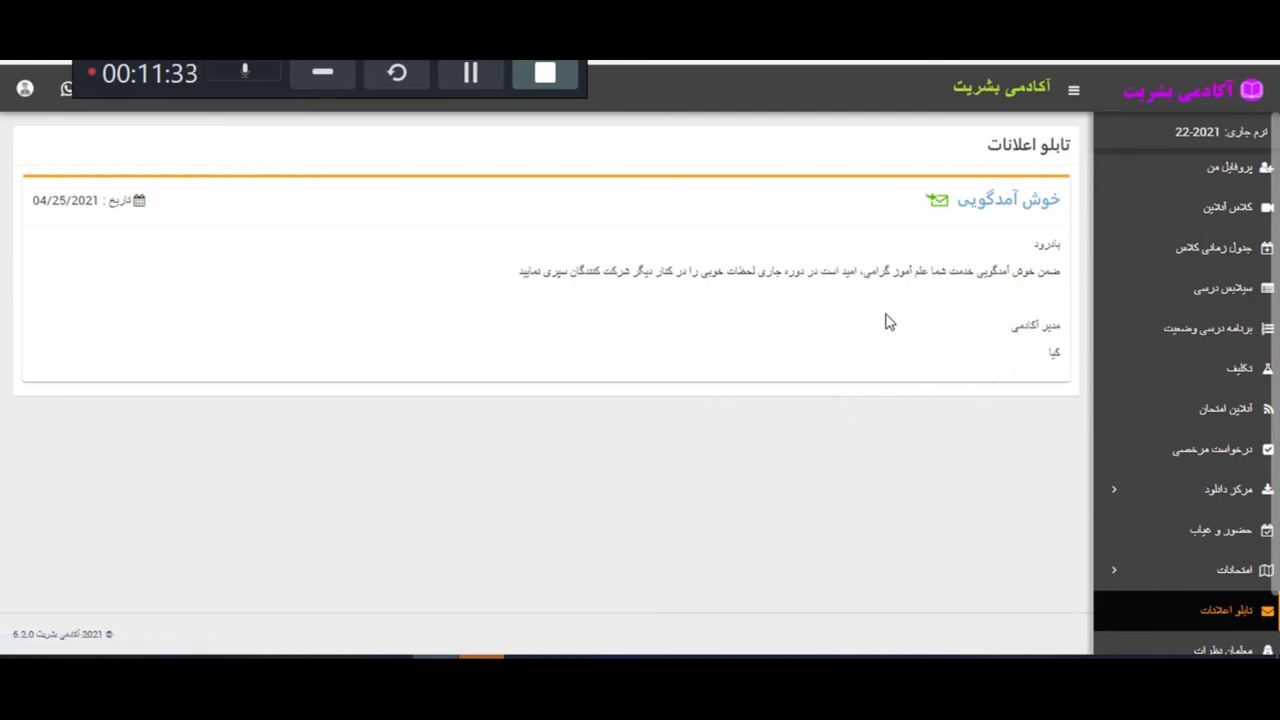
Try a five-star rating in the teacher review form (معلمان نظرات), examine its comment field and close the form without saving
scroll(1200, 520, "down", 1)
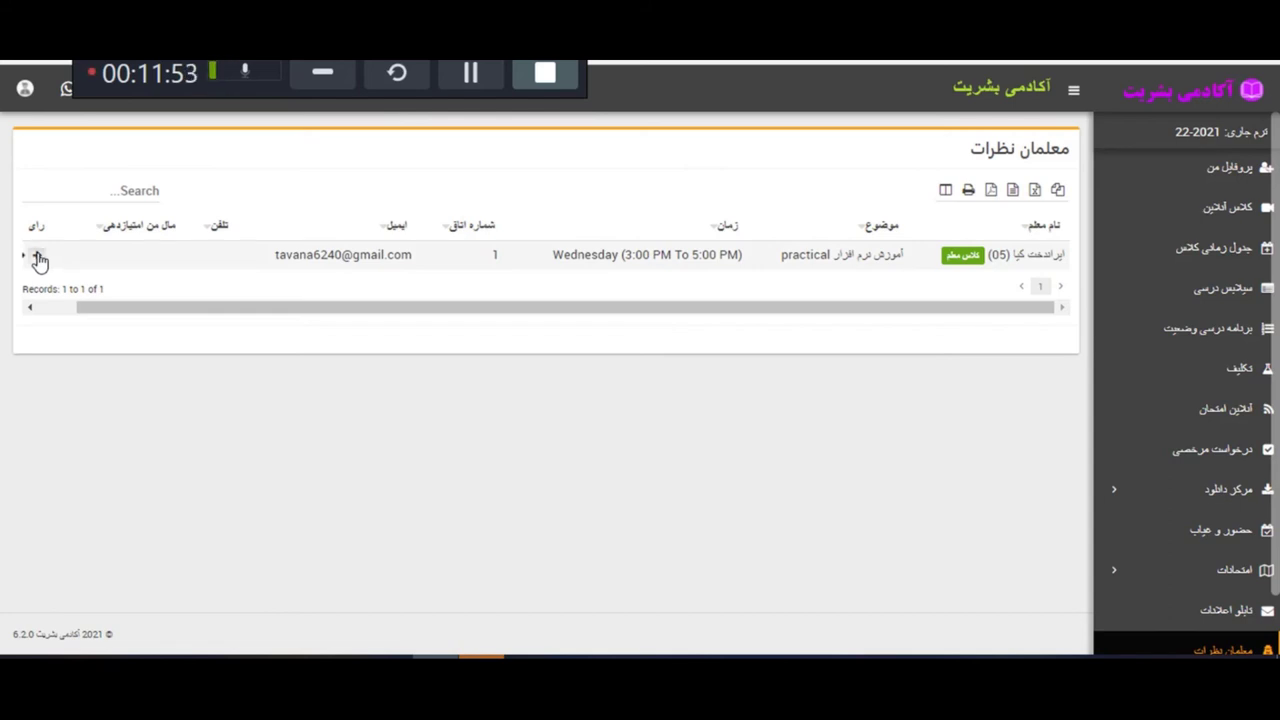
left_click(37, 257)
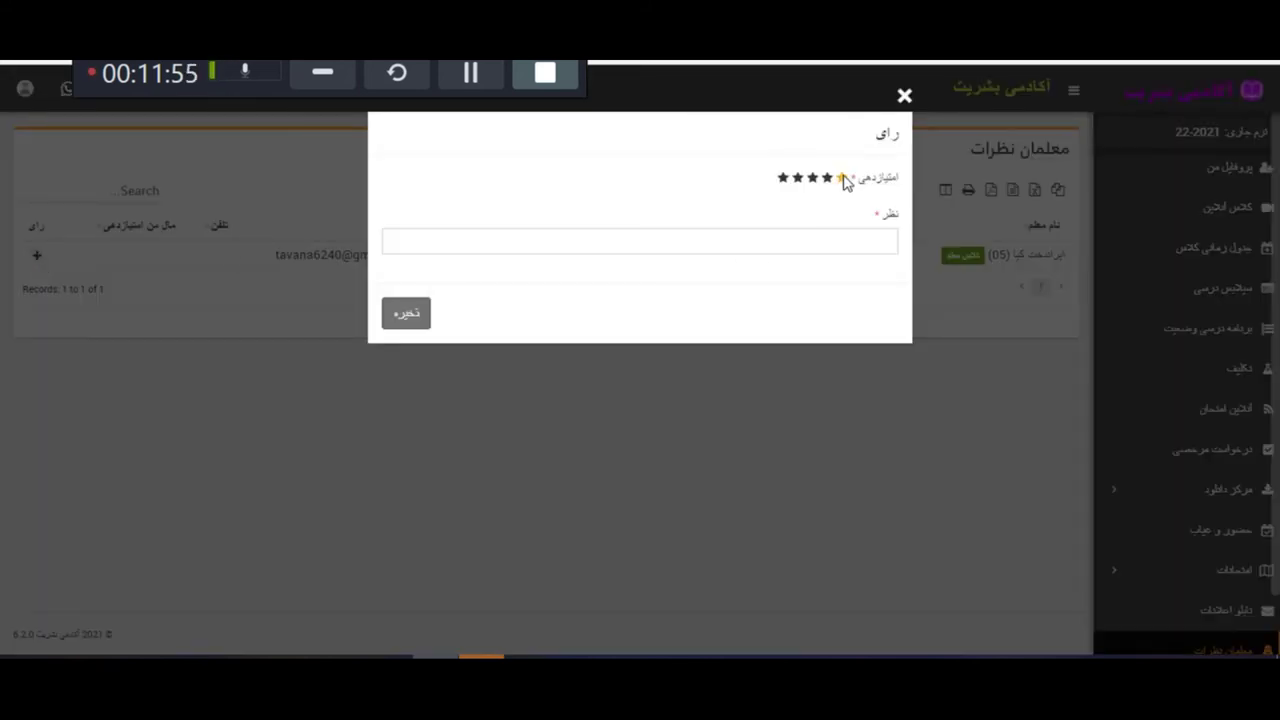
left_click(782, 178)
left_click(735, 243)
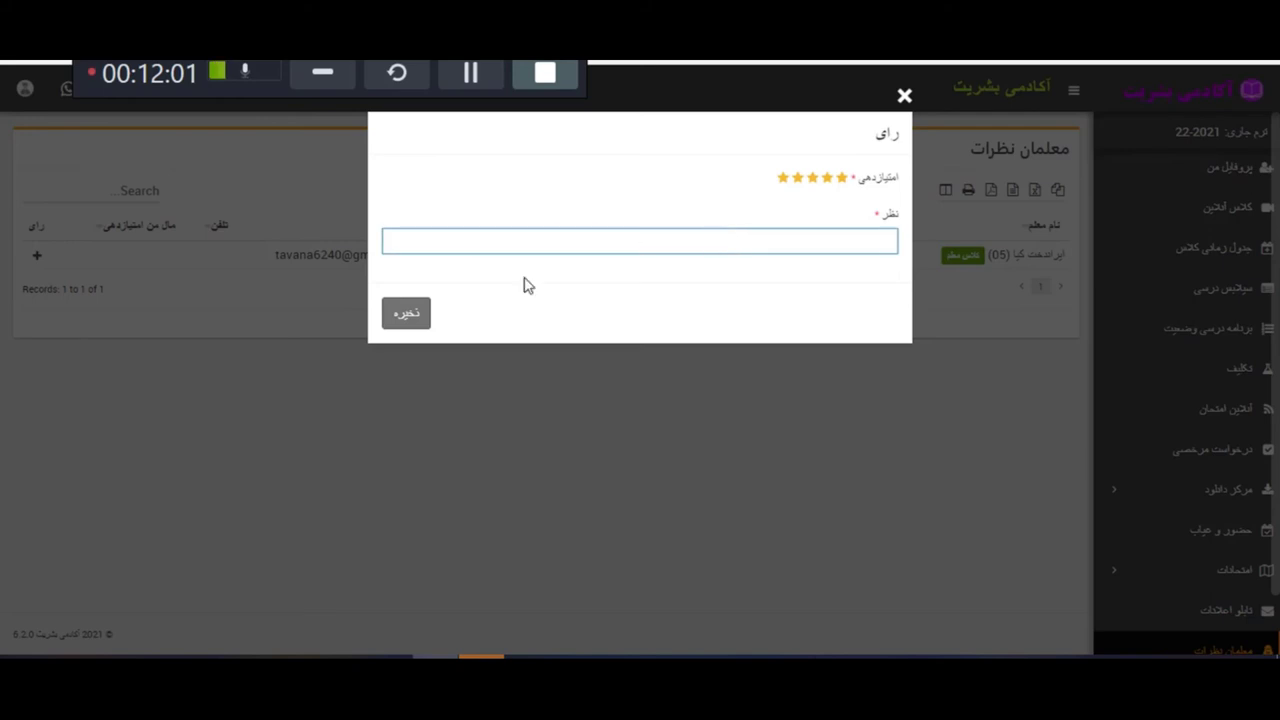
left_click(906, 97)
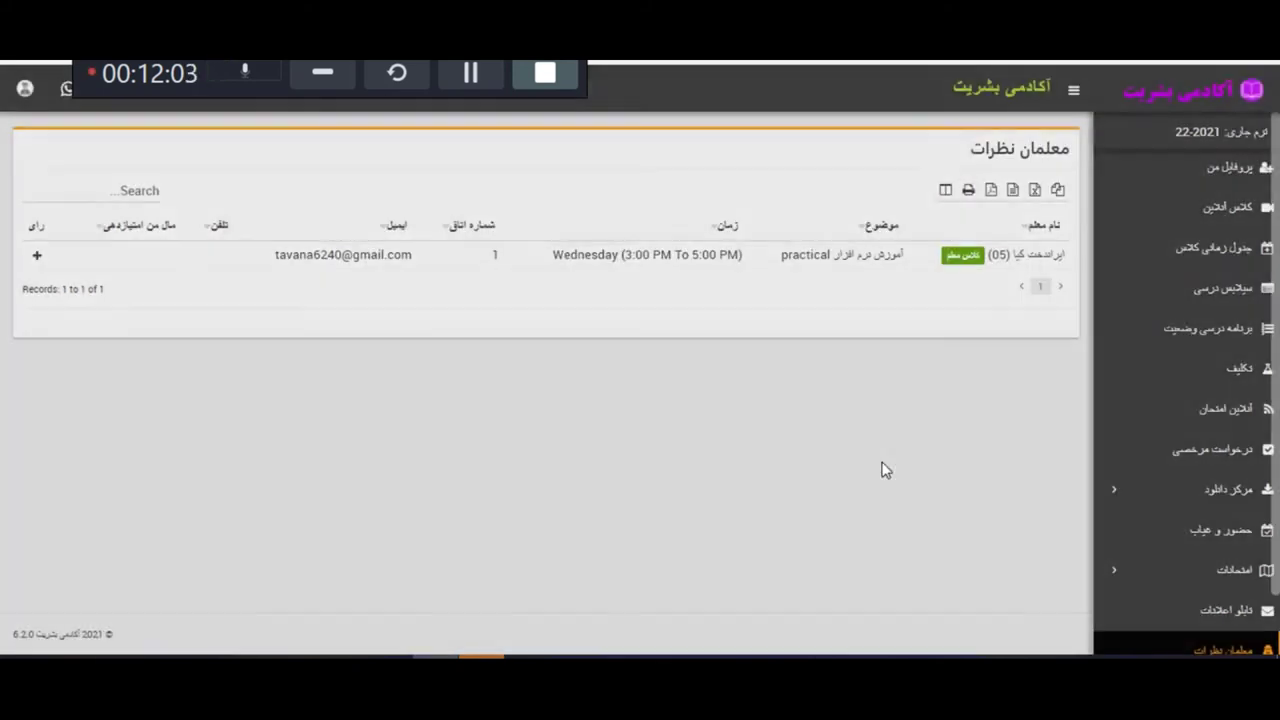
View the library section's (کتابخانه) entries for books and issued books, and collapse the section again
scroll(1182, 600, "down", 2)
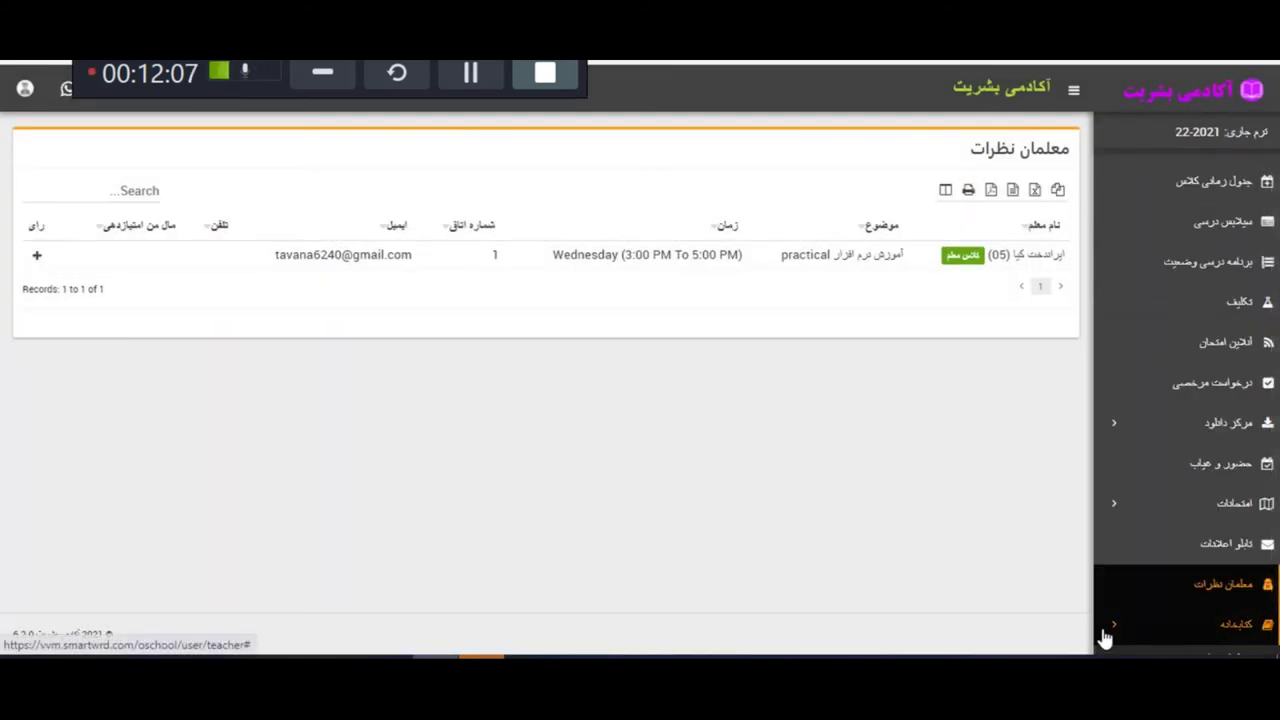
left_click(1230, 625)
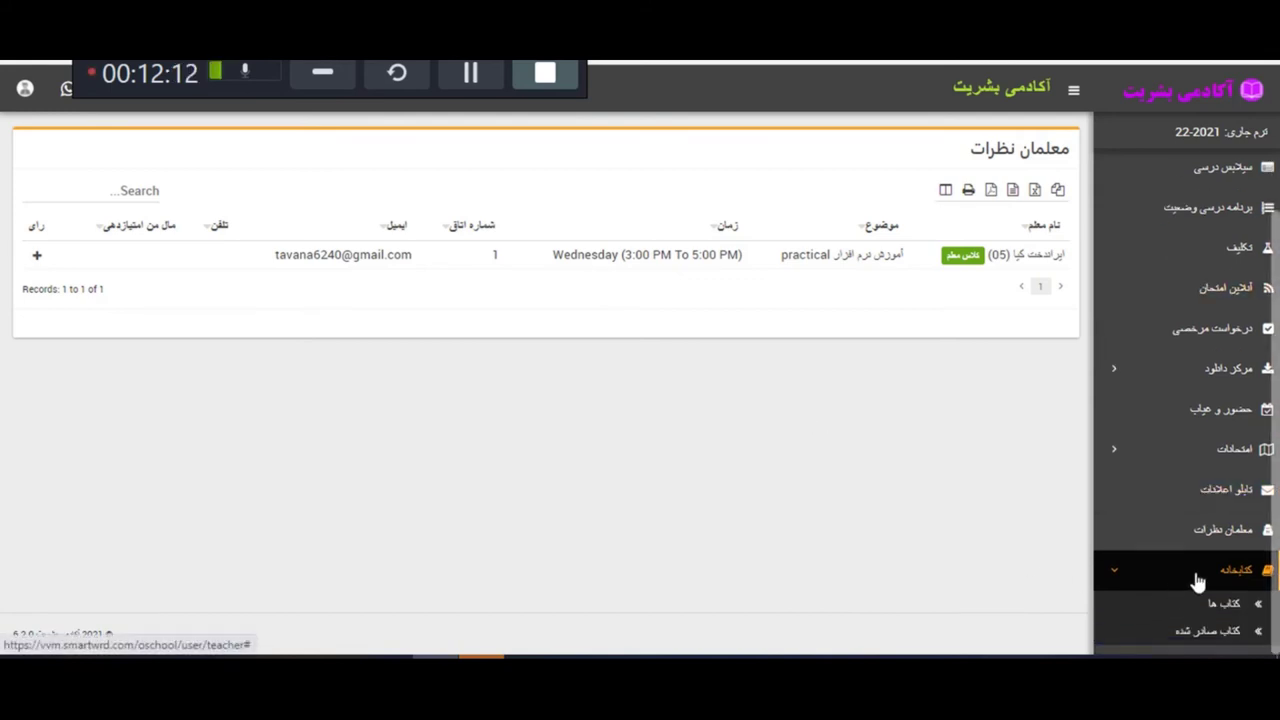
left_click(1157, 585)
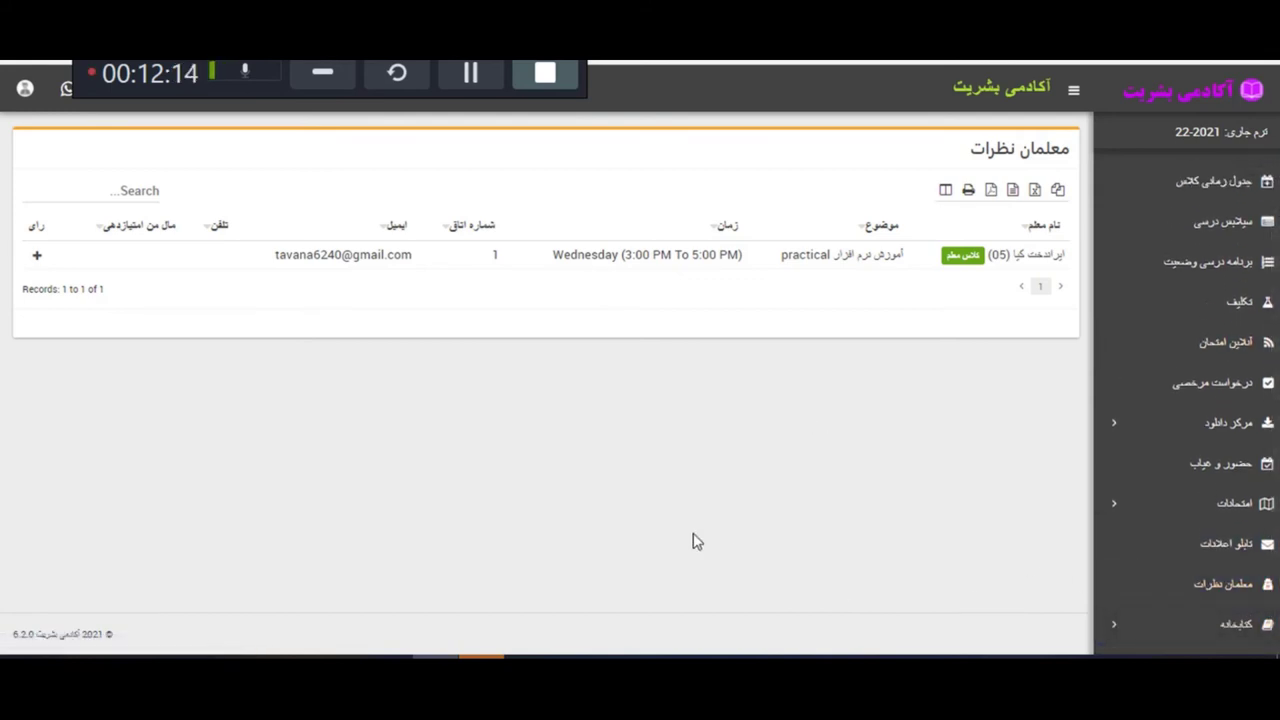
left_click(333, 75)
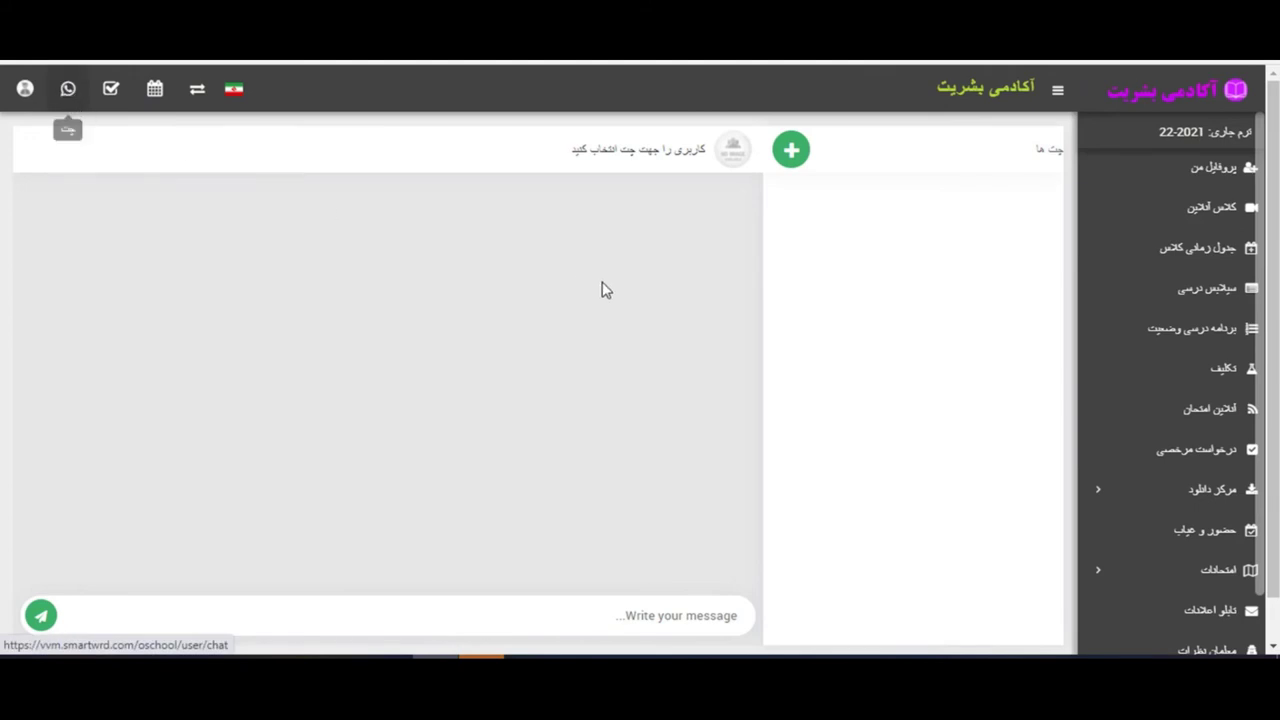
Examine the chat page's (چت) add-contact search form, close it without adding anyone, and view the message field
left_click(792, 152)
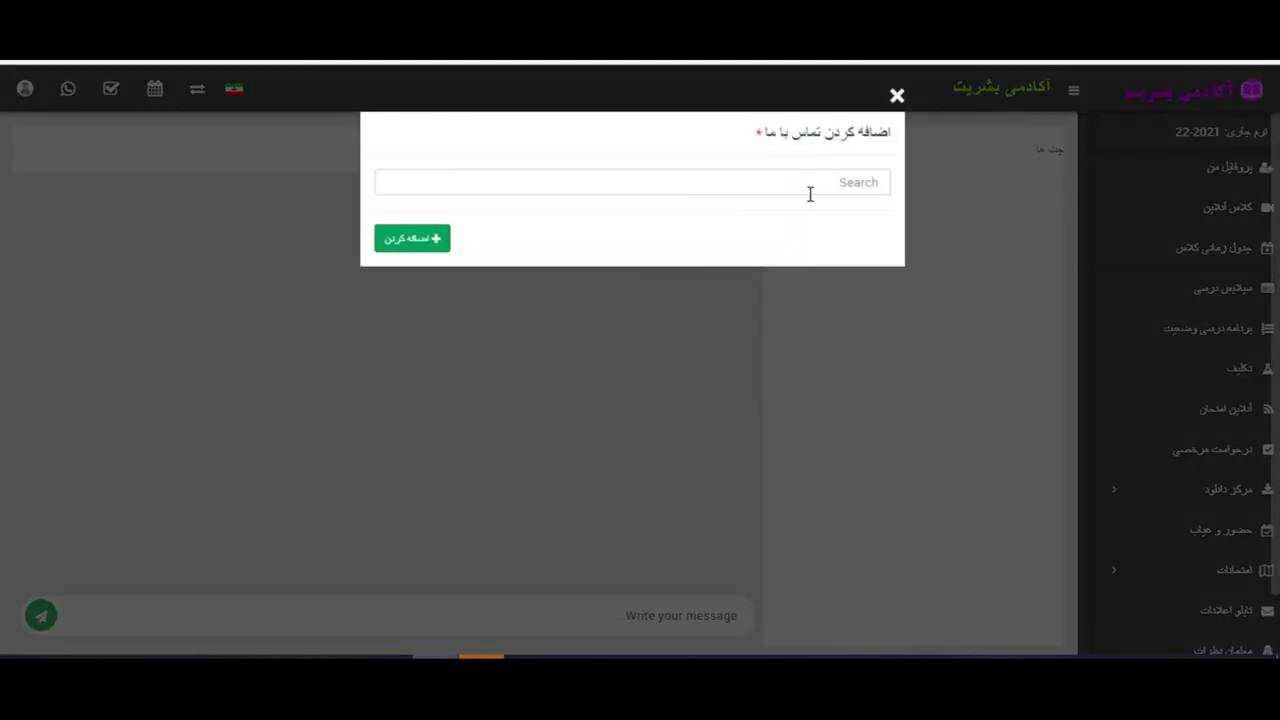
left_click(846, 181)
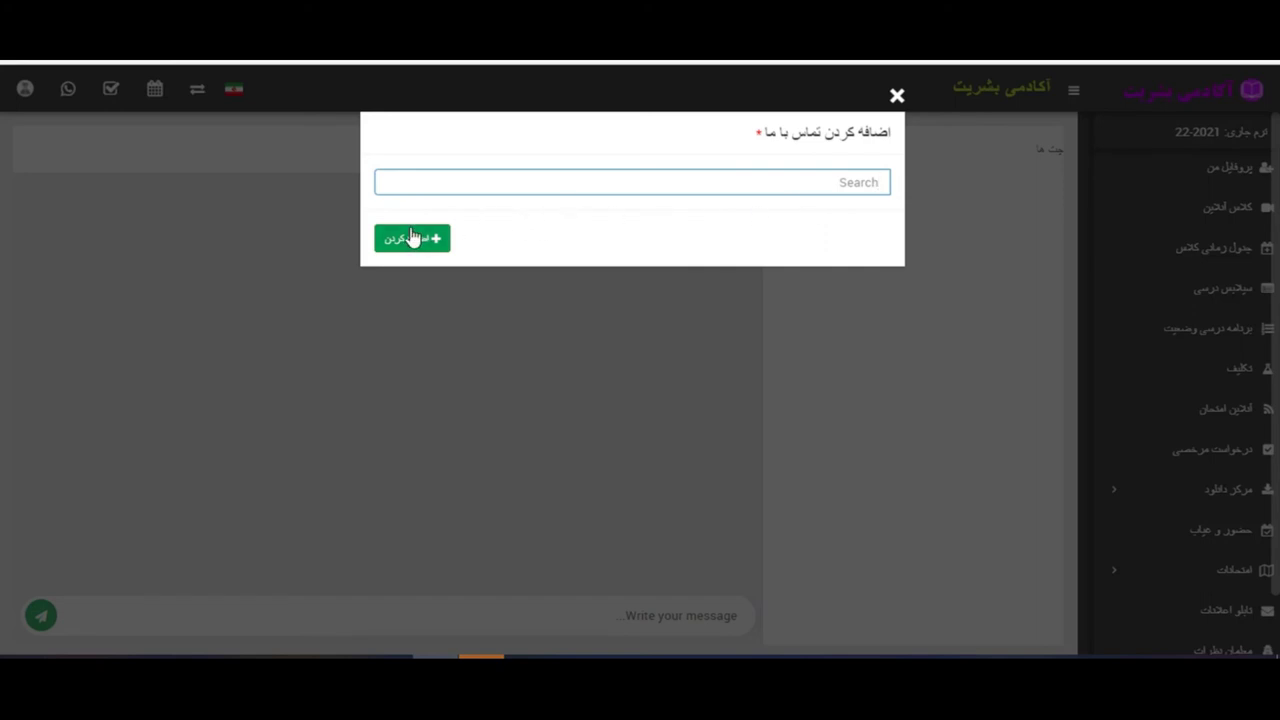
left_click(896, 98)
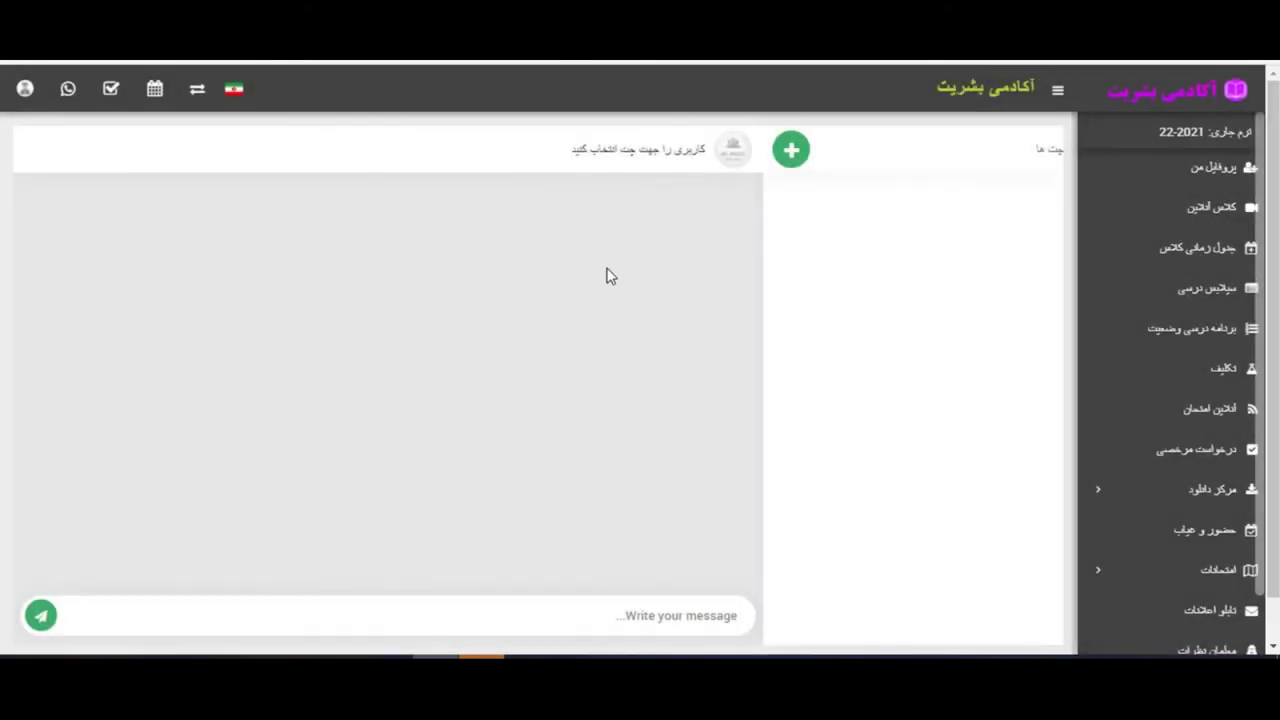
left_click(598, 617)
View the calendar page with its To Do List entry form and the interface language choices, leaving everything unchanged
left_click(156, 96)
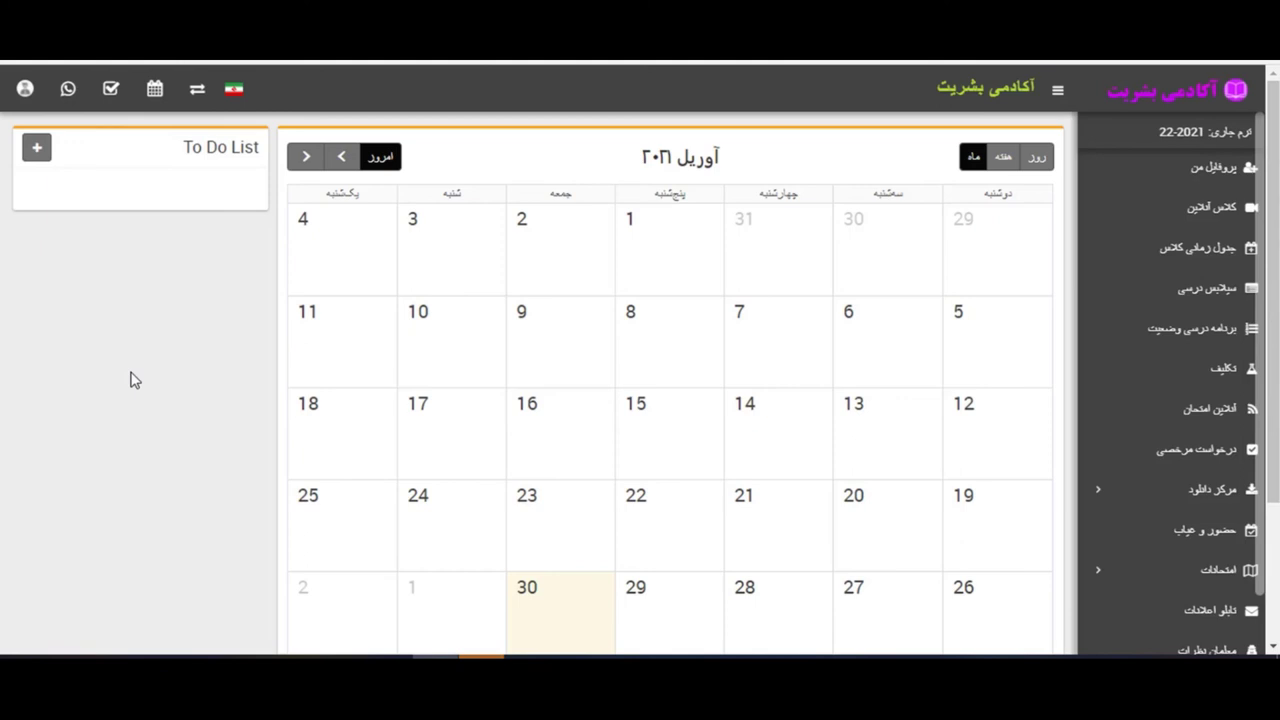
left_click(37, 149)
left_click(1036, 104)
left_click(233, 90)
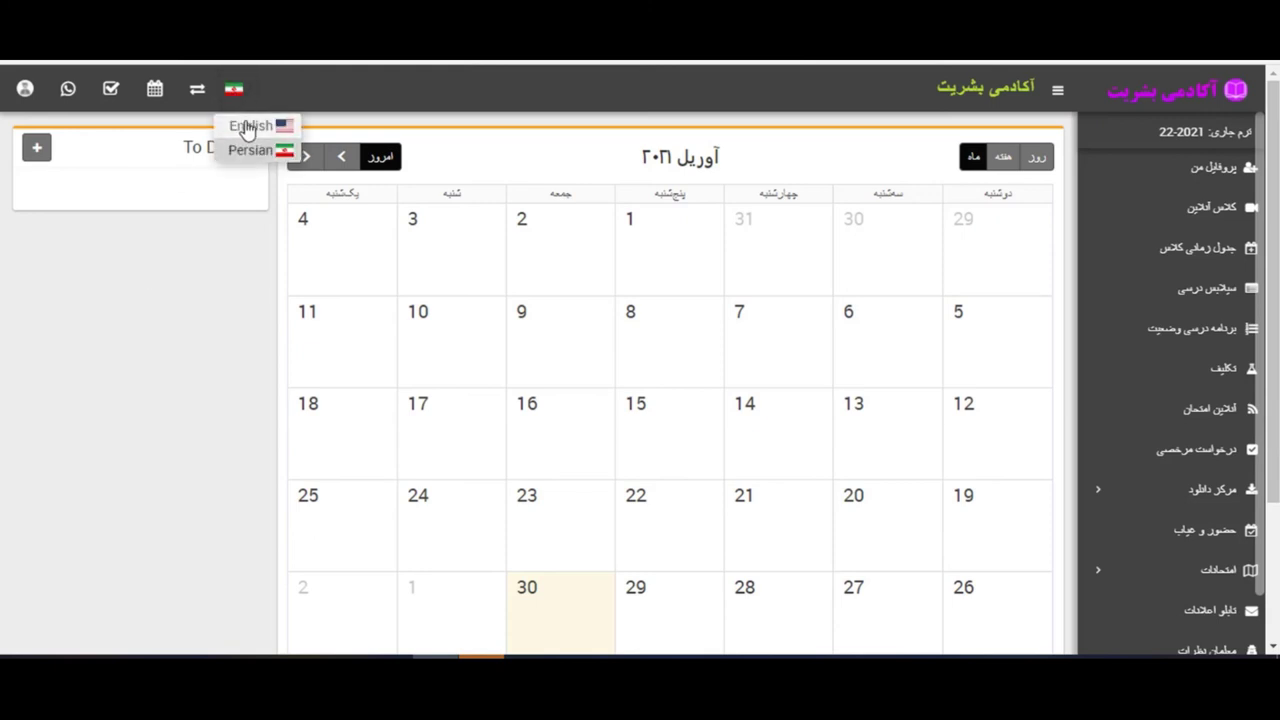
left_click(100, 365)
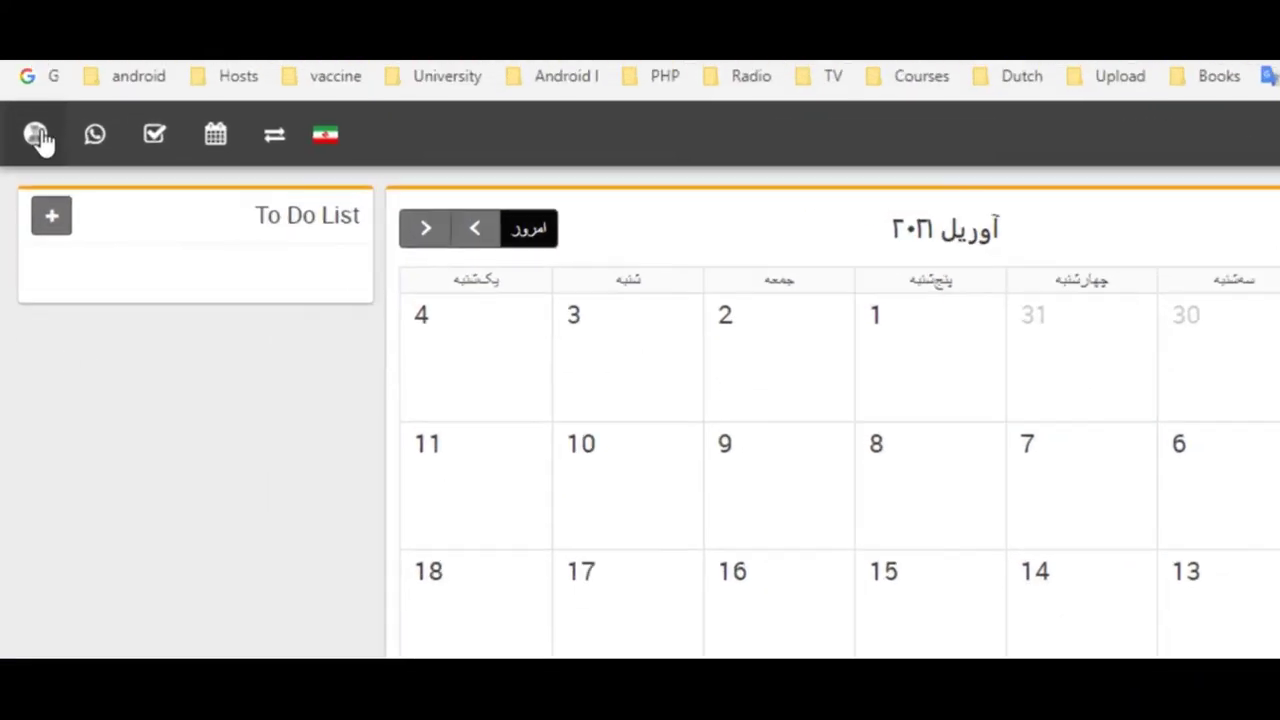
Open the change-password page (تغییر رمز عبور) from the student's account and examine its current, new and repeated password fields
left_click(37, 136)
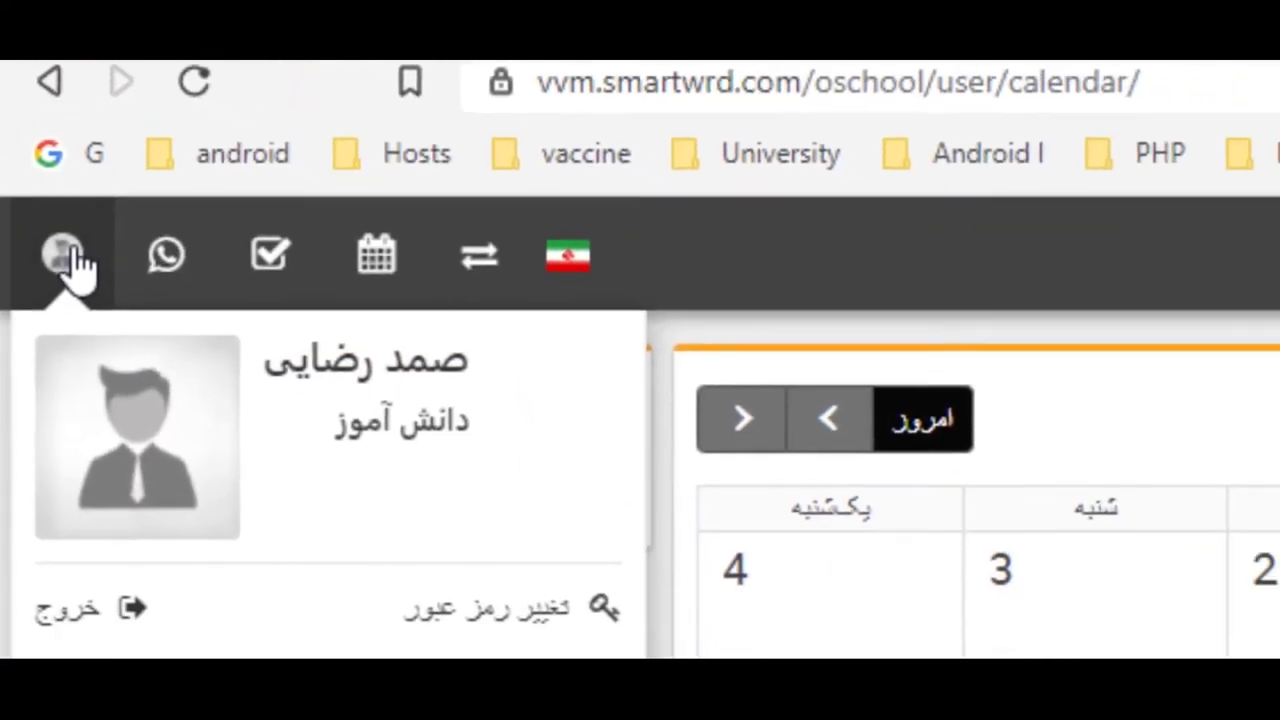
left_click(62, 257)
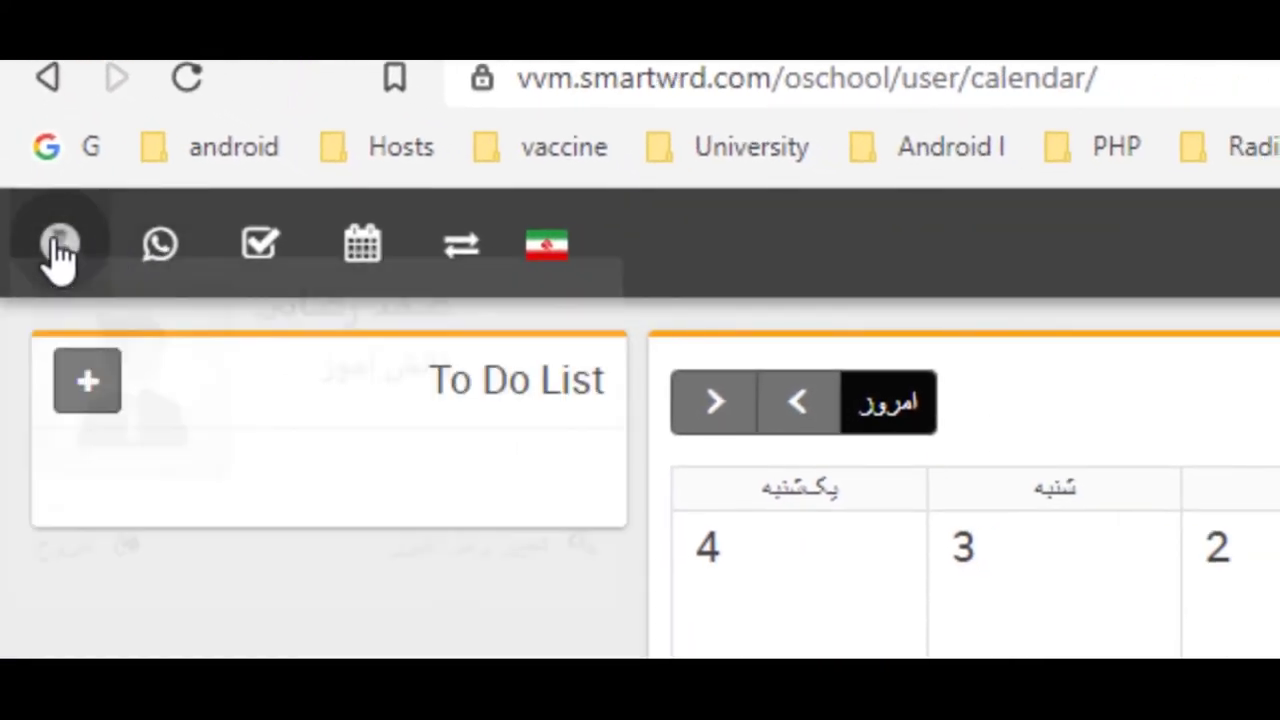
left_click(60, 255)
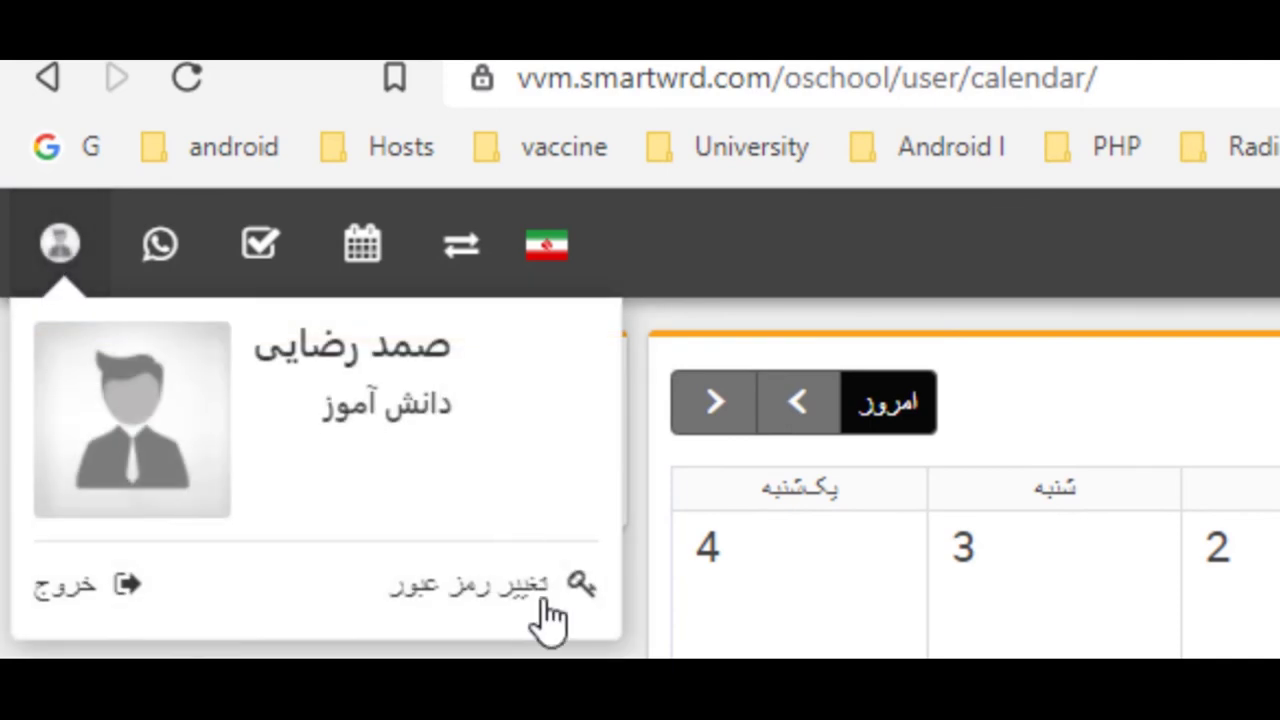
left_click(512, 592)
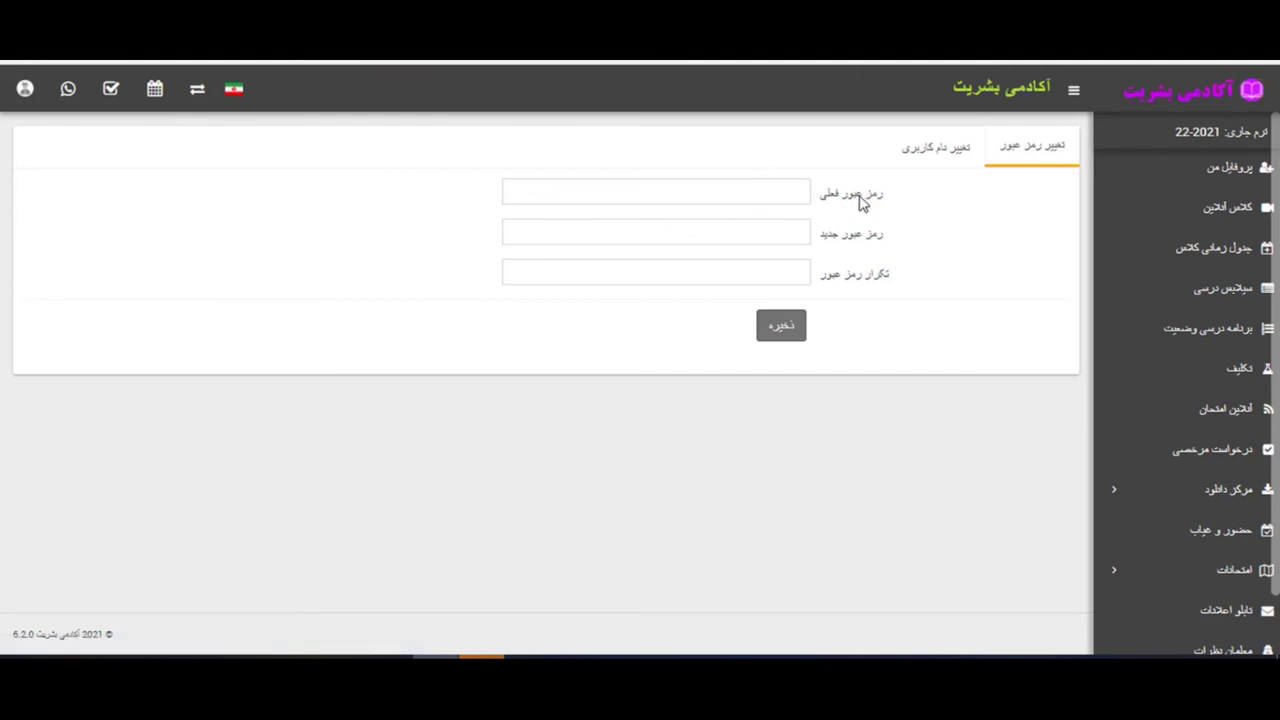
double_click(851, 236)
left_click(855, 278)
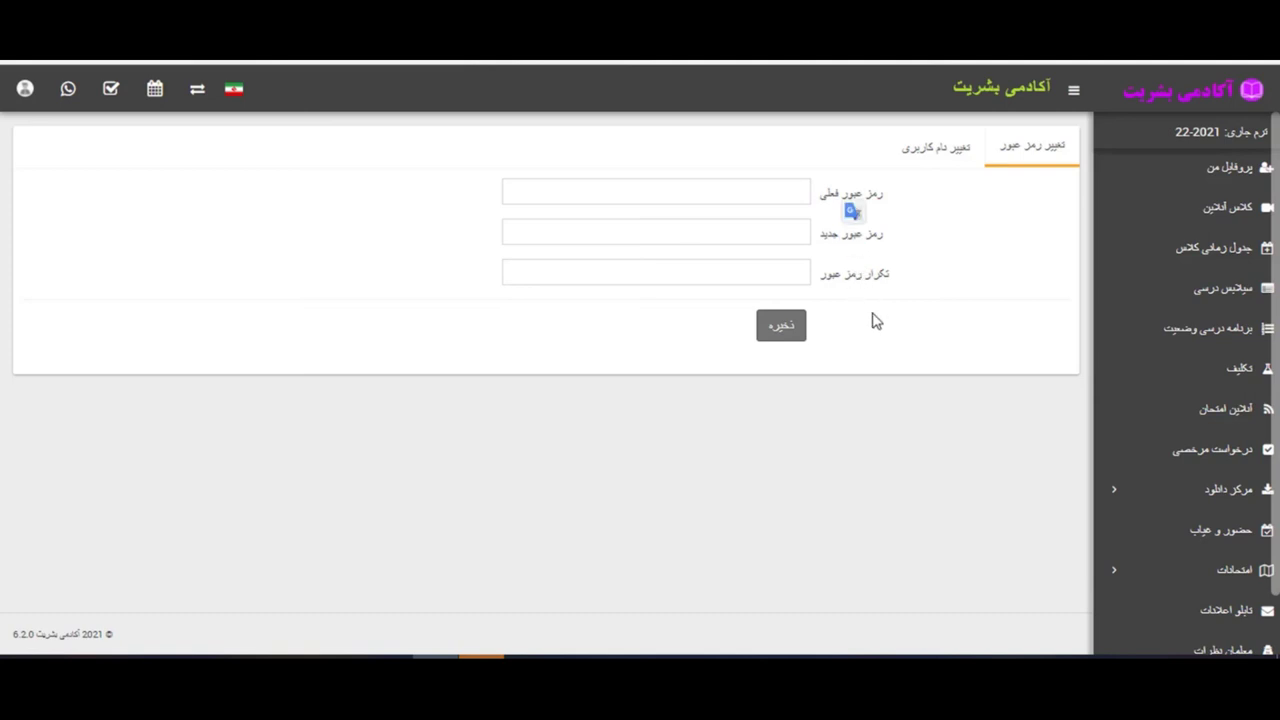
left_click(366, 503)
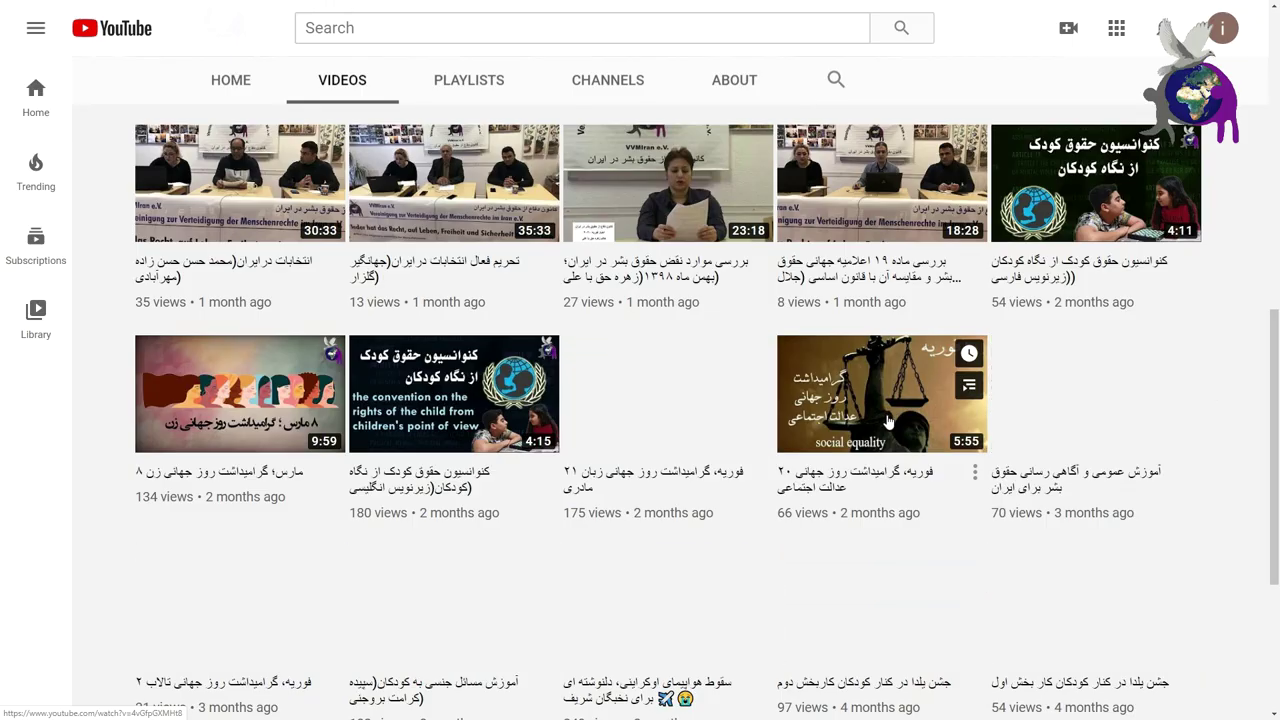
Switch to YouTube and view the header of the Bashariyat Iran channel's videos page
scroll(651, 300, "up", 8)
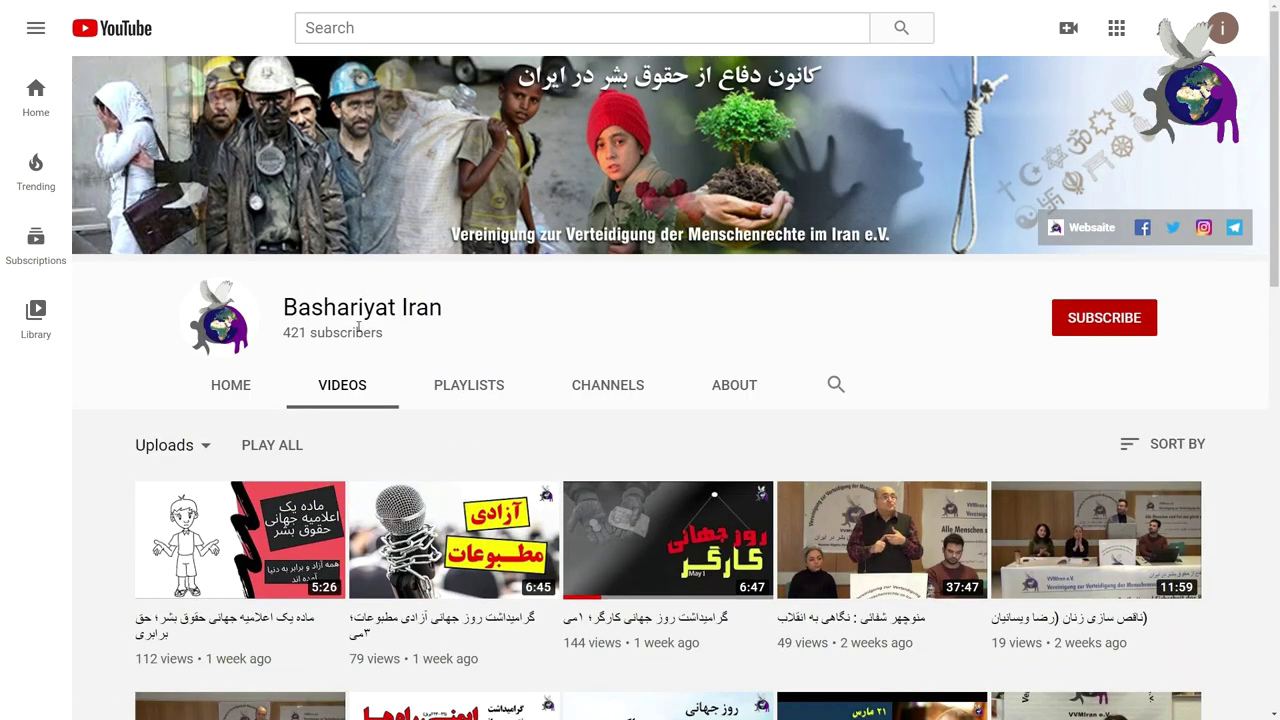